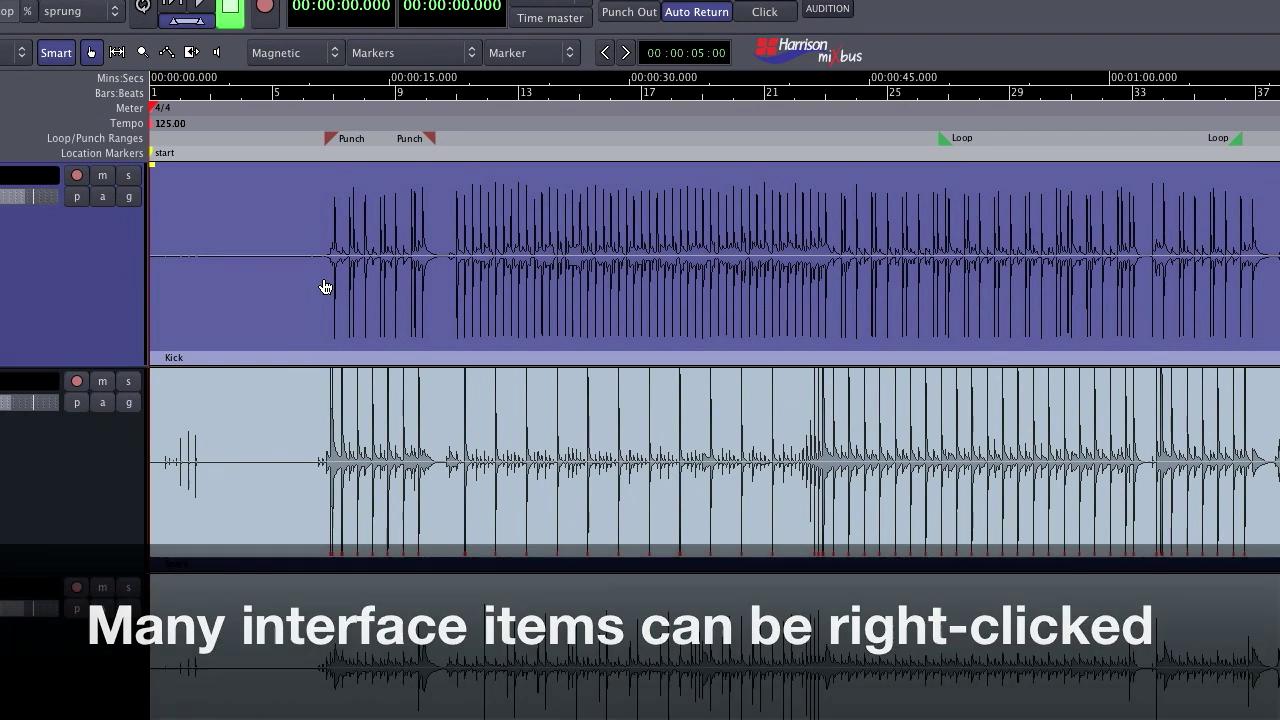
Step: Examine the region commands available for the Kick track's audio region, then leave them and place the playhead near 19 seconds
right_click(240, 262)
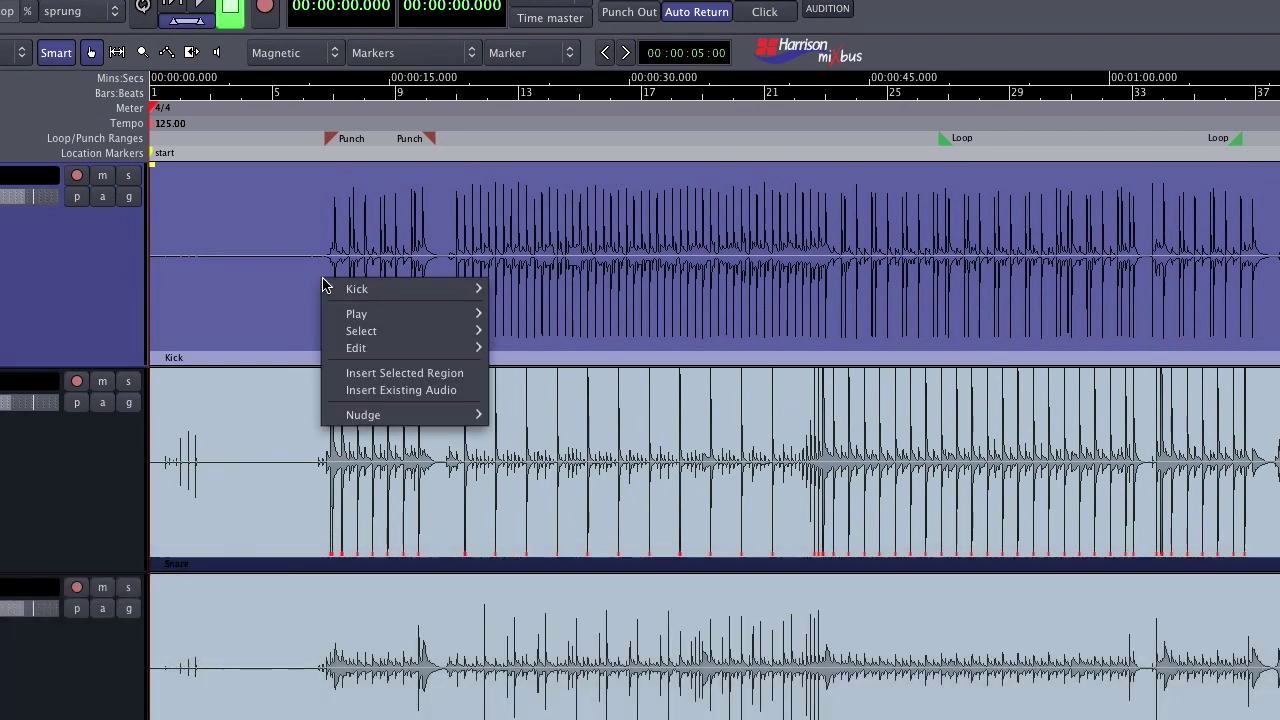
mouse_move(346, 292)
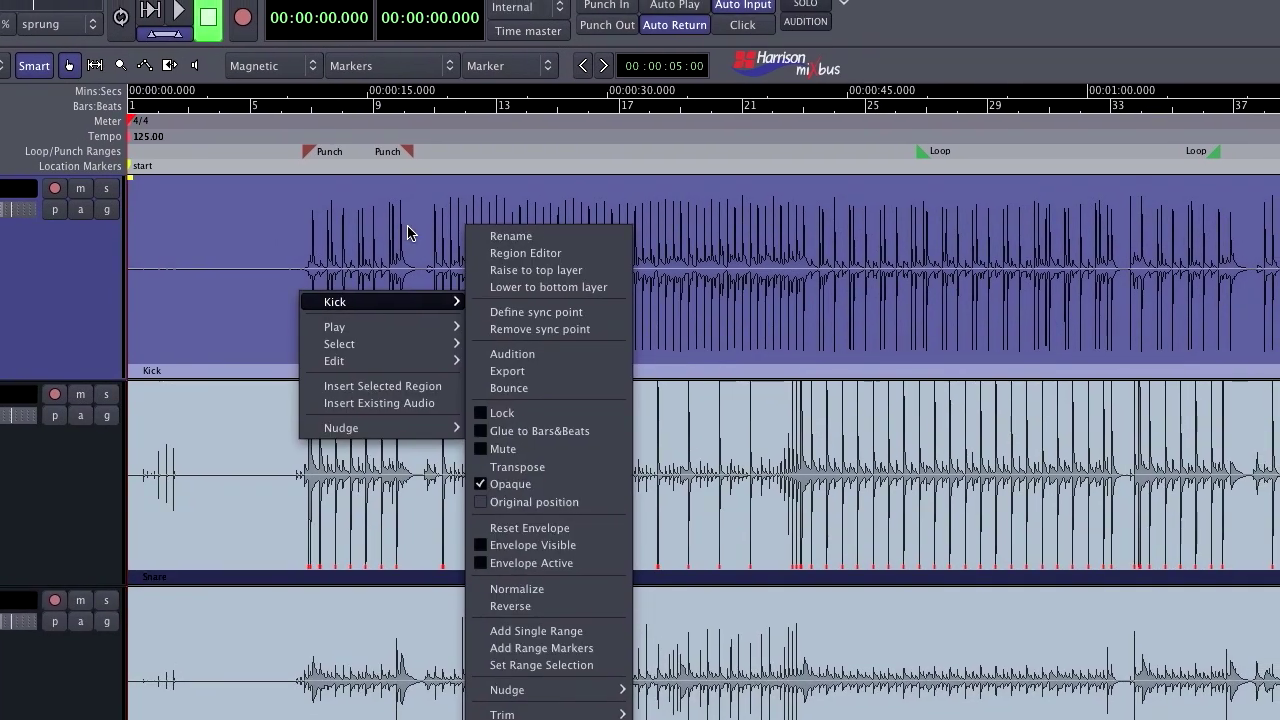
left_click(430, 222)
left_click(426, 220)
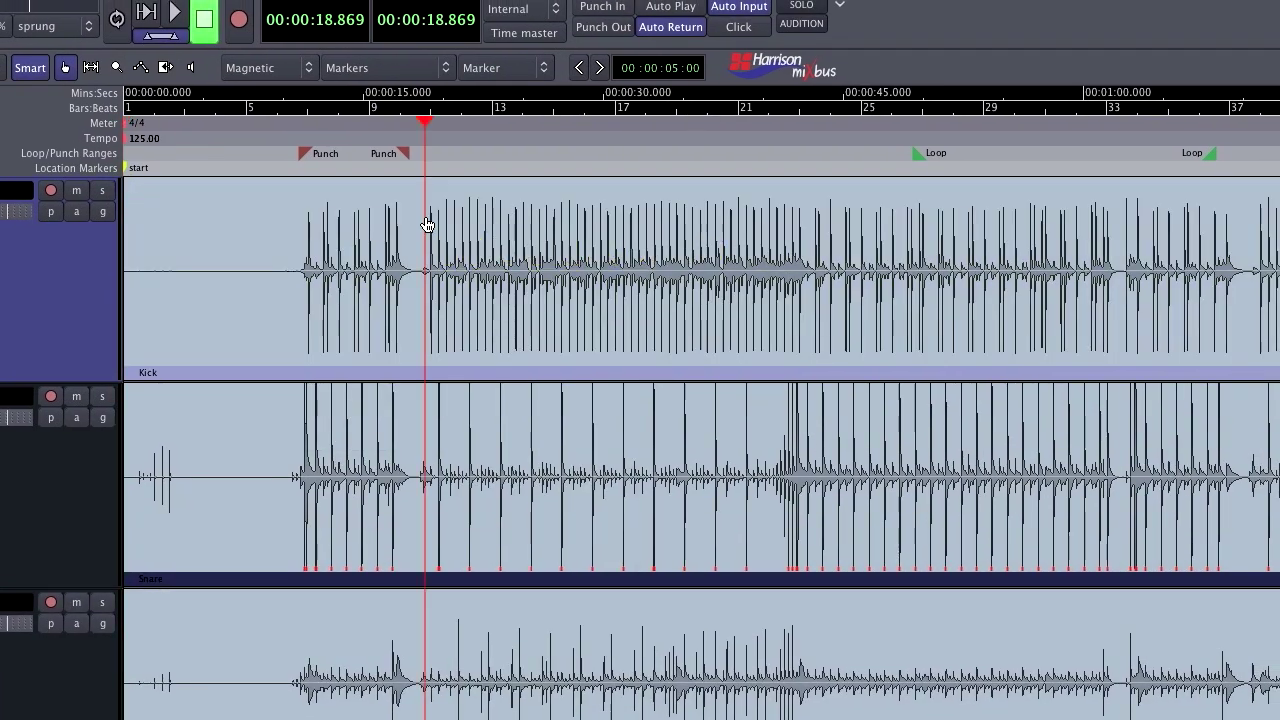
Step: Select a range on the Kick track from about 18.6 to 40 seconds and view the commands available for it
left_click_drag(424, 220, 766, 232)
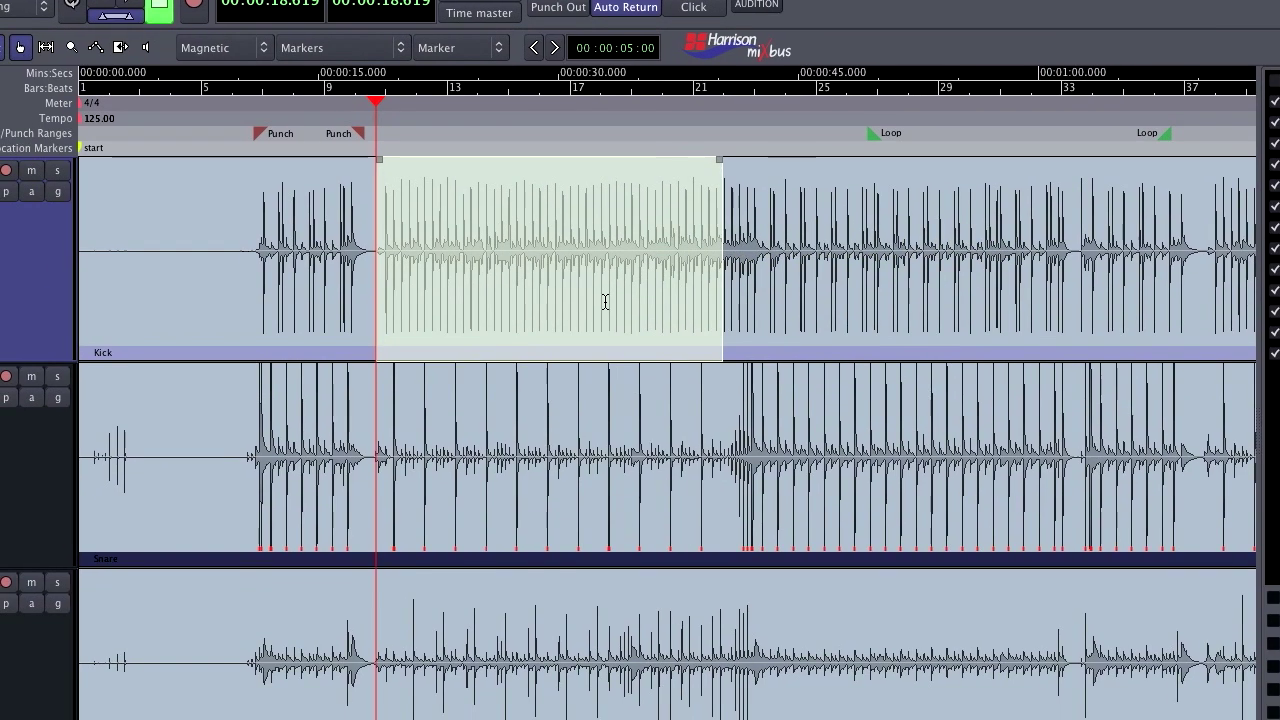
right_click(583, 323)
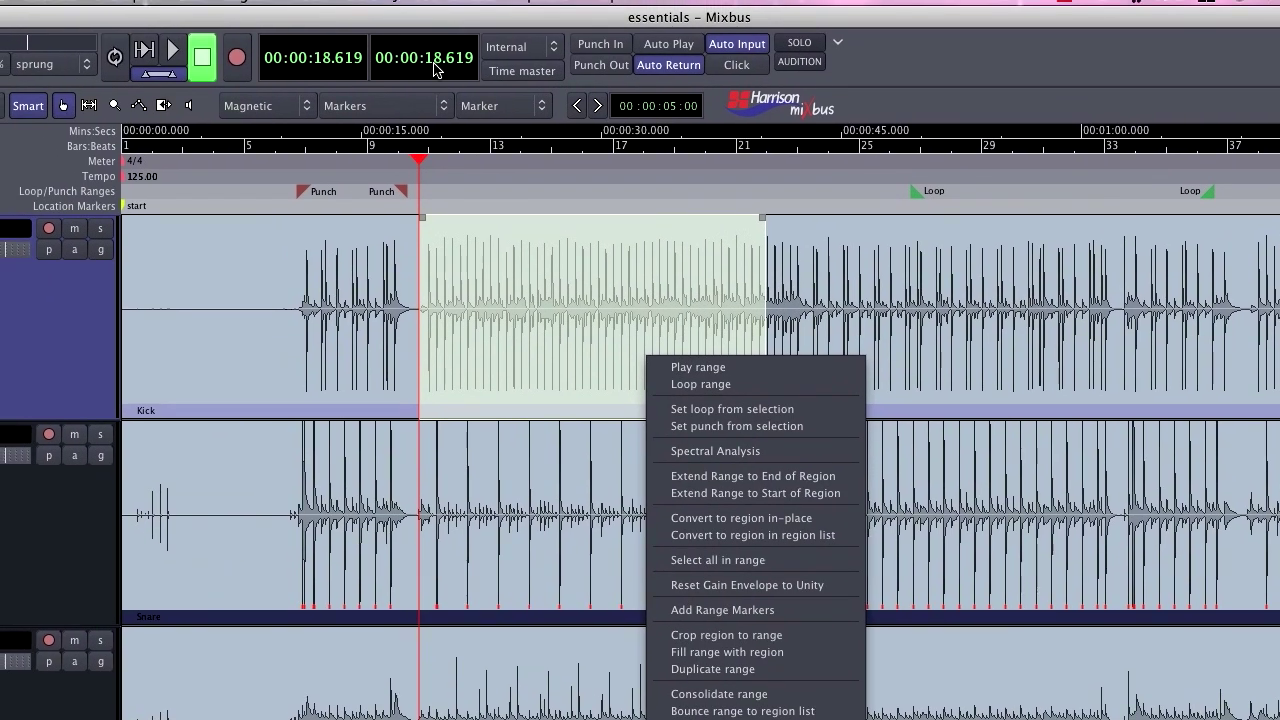
left_click(389, 7)
Step: Examine the time format options of the secondary and primary transport clocks without changing either format
right_click(432, 63)
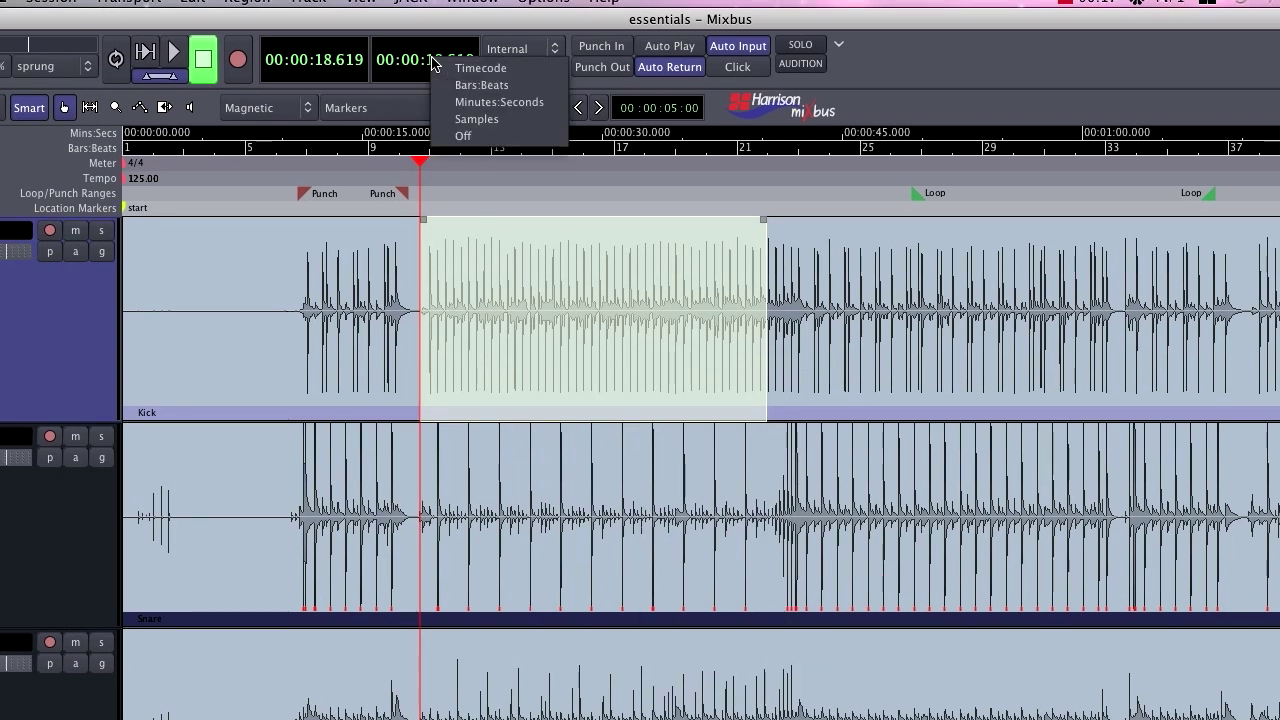
left_click(326, 66)
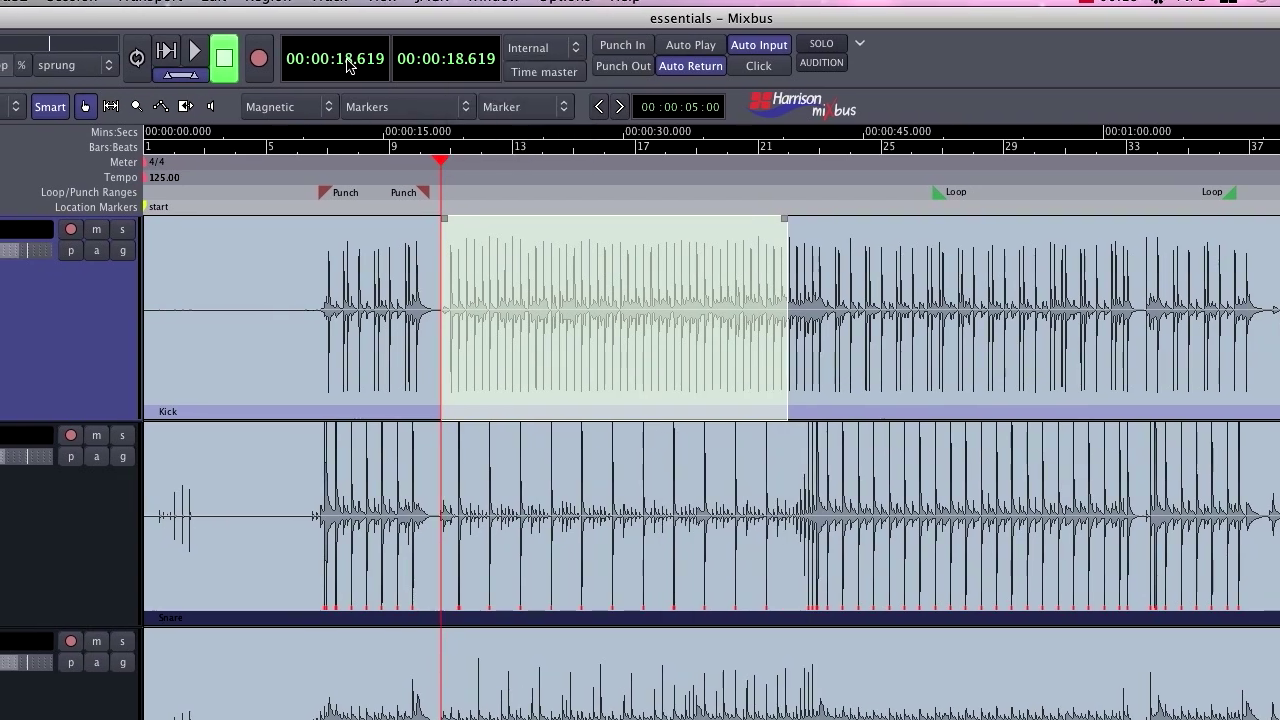
right_click(348, 66)
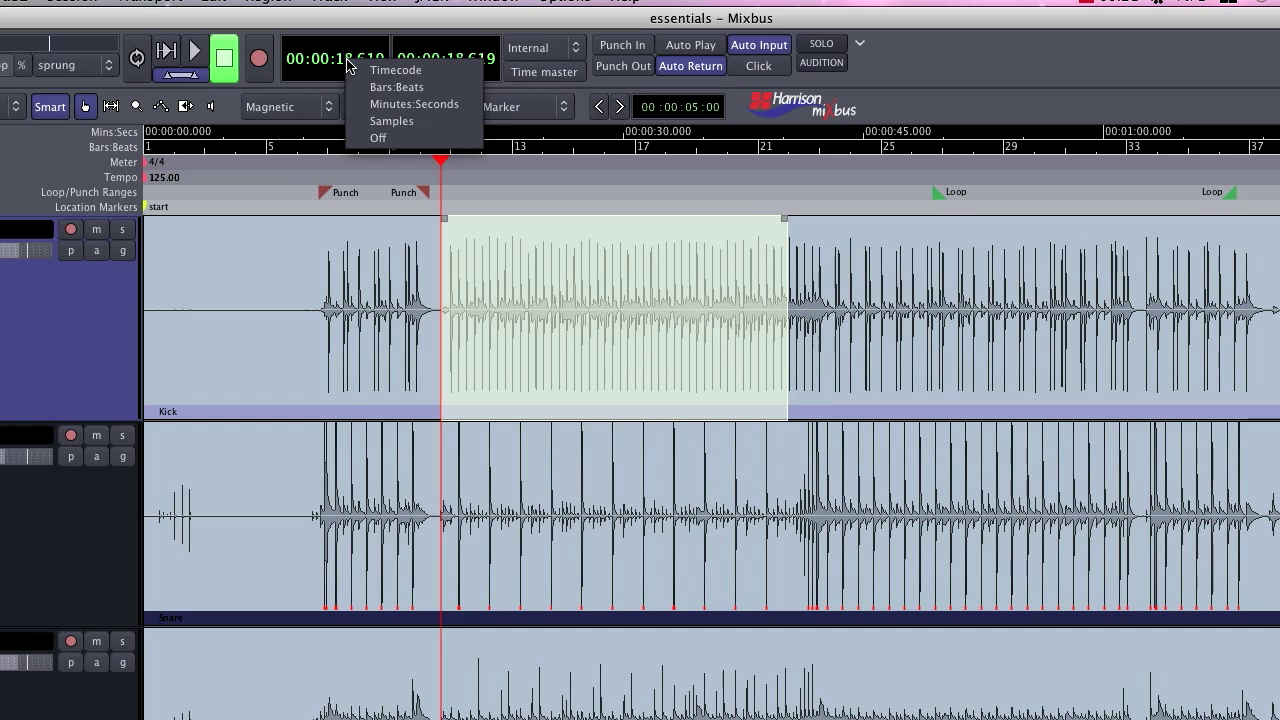
left_click(332, 62)
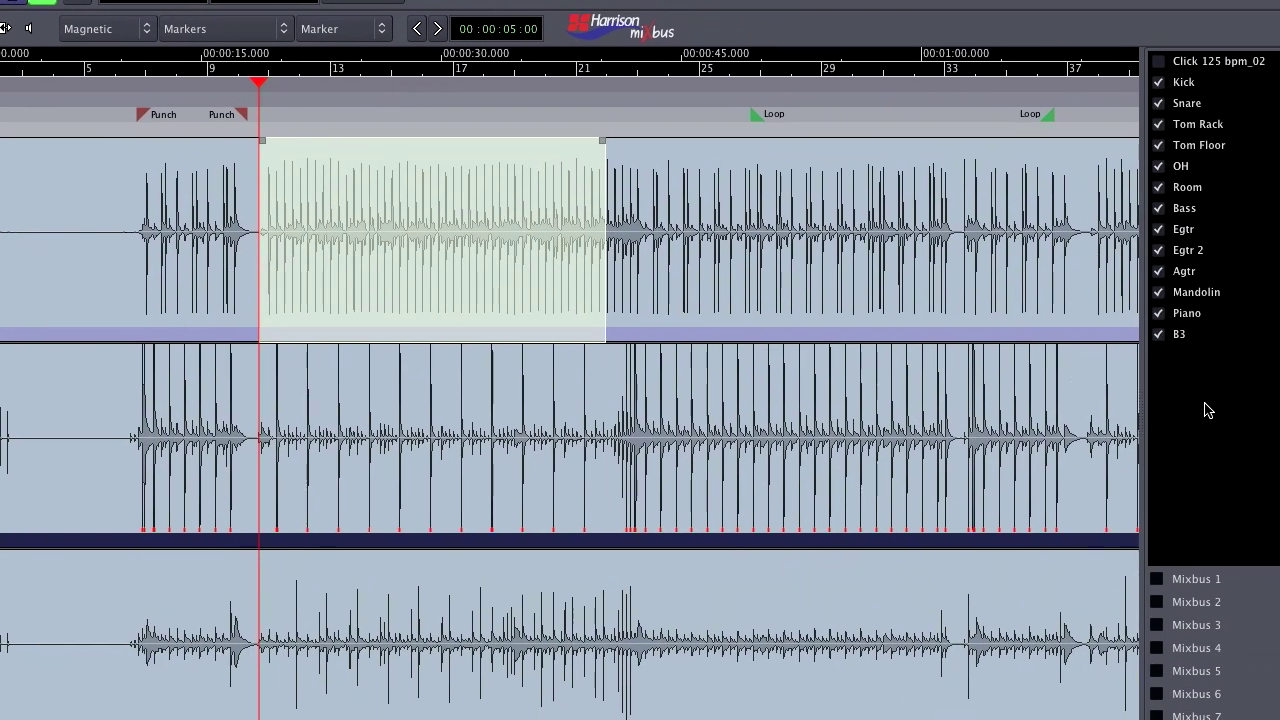
Step: Look through the track list's visibility options, and bring up the region list to view its commands
right_click(1206, 410)
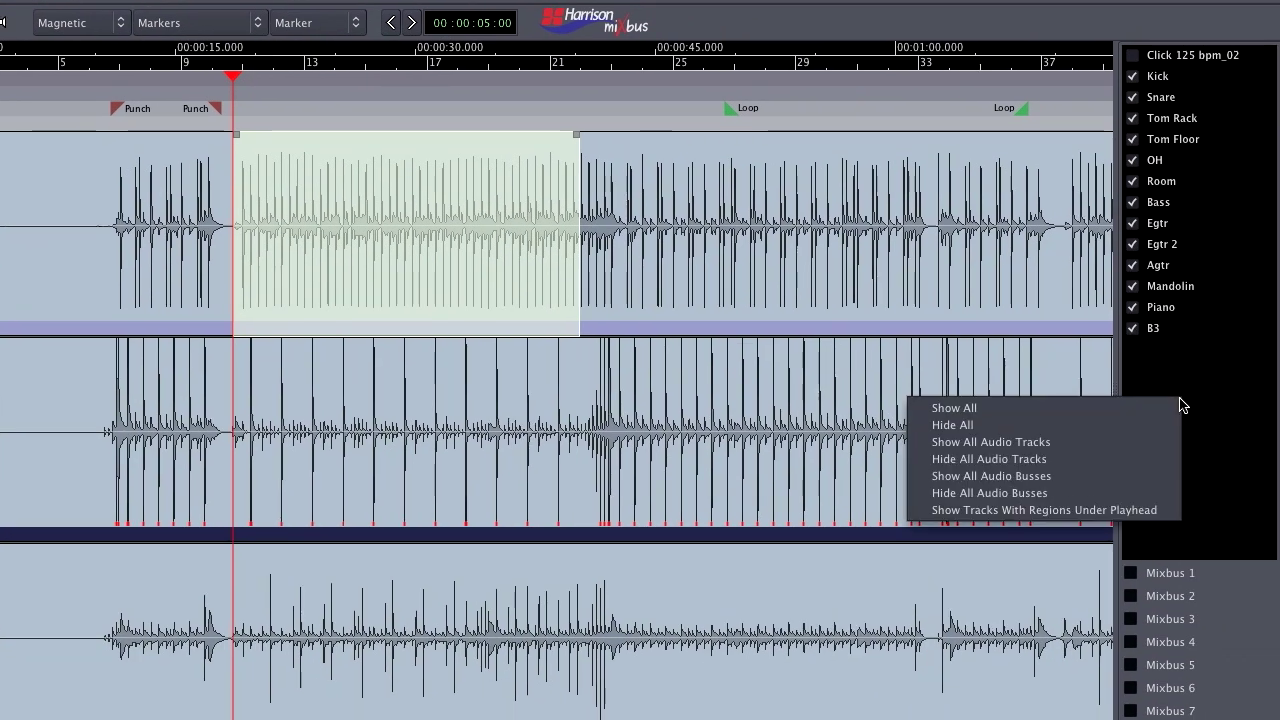
left_click(1184, 393)
left_click(1273, 212)
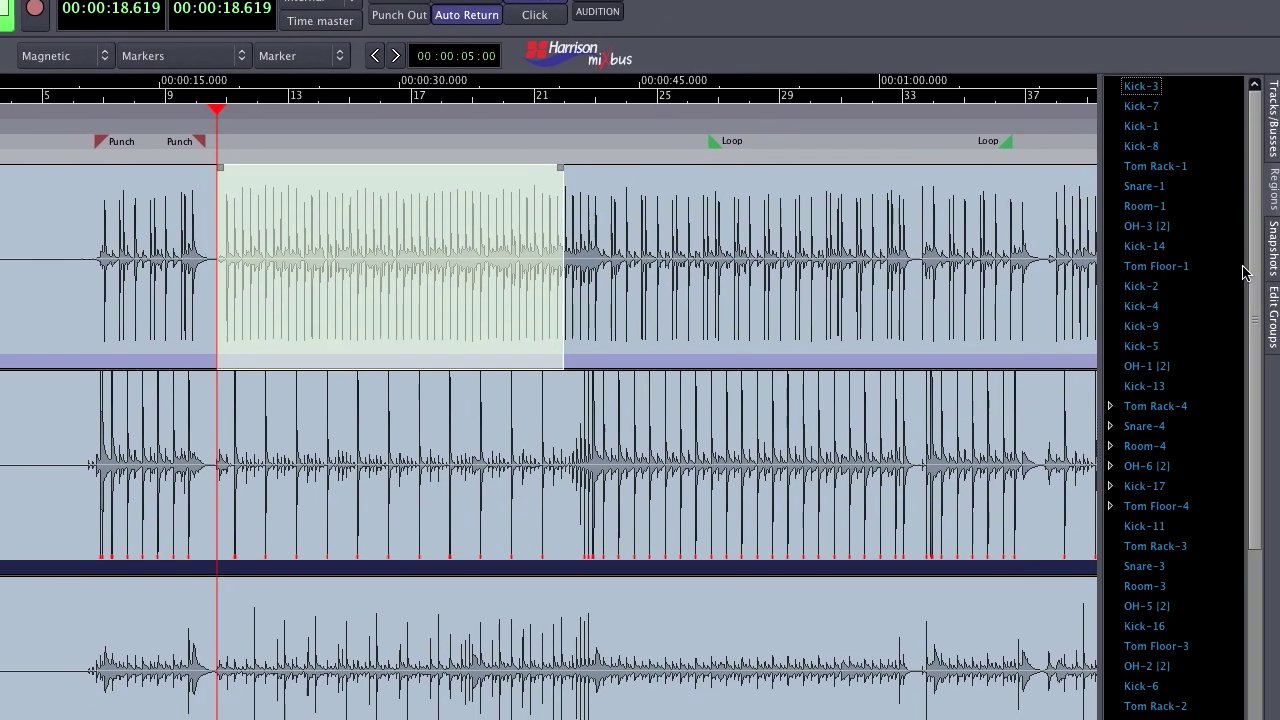
right_click(1236, 278)
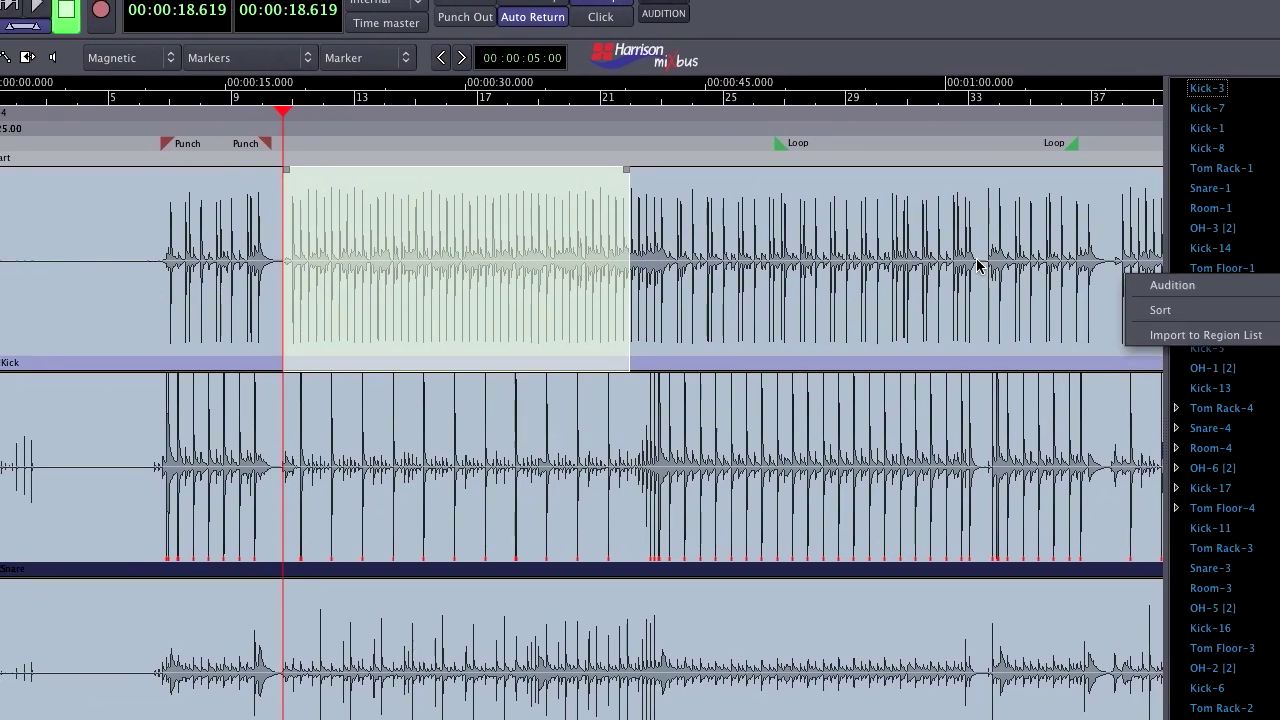
left_click(913, 262)
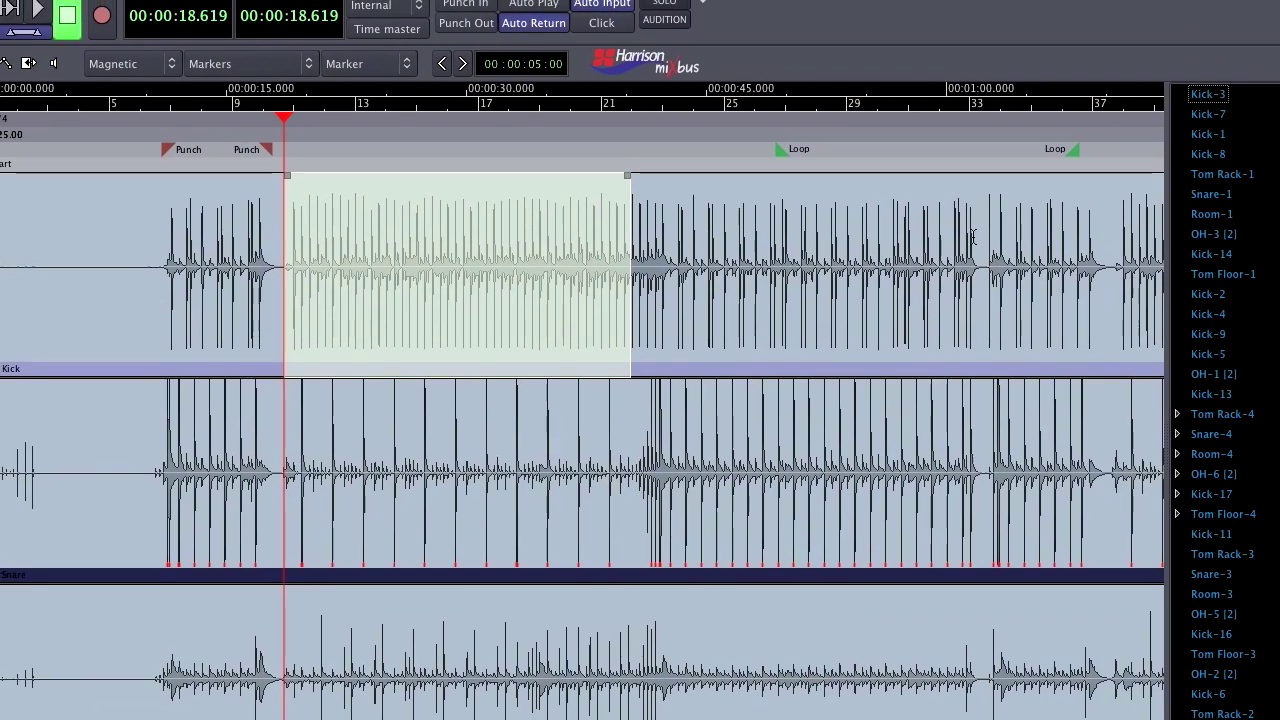
left_click(973, 237)
Step: Show the mixer and examine the solo, mute and plugin processor options of the Egtr channel strip
key("alt+m")
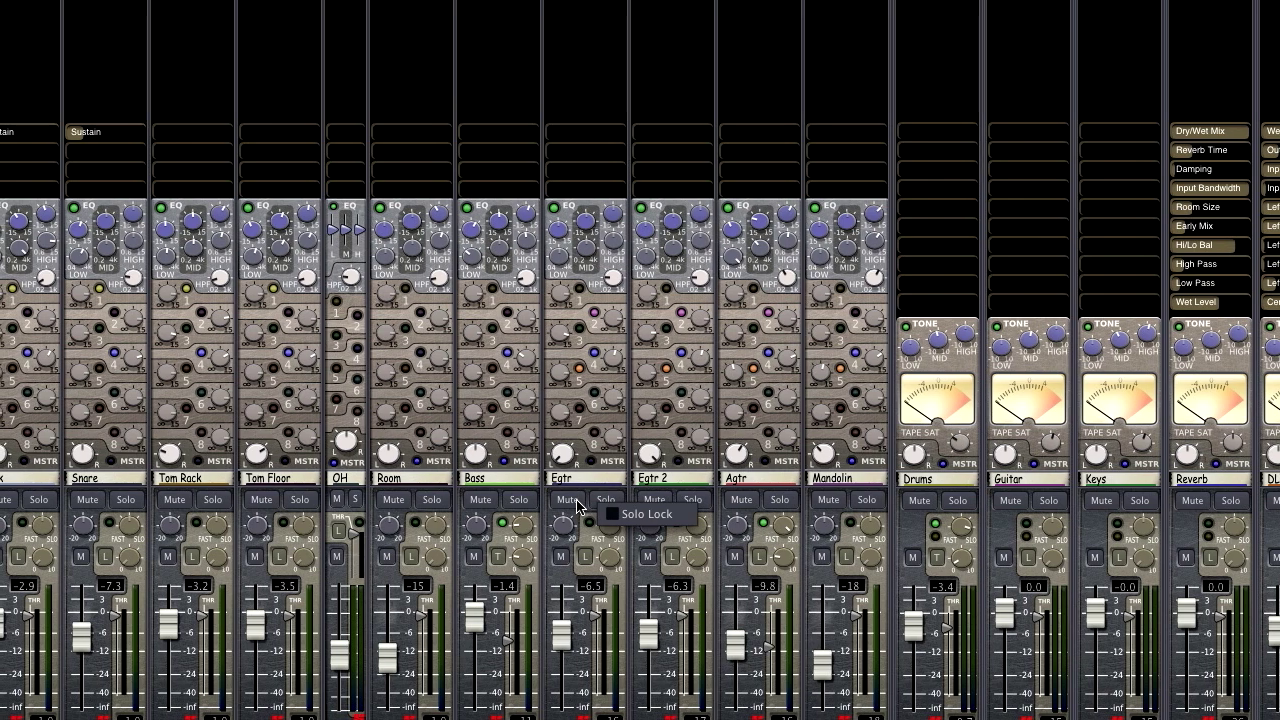
right_click(576, 505)
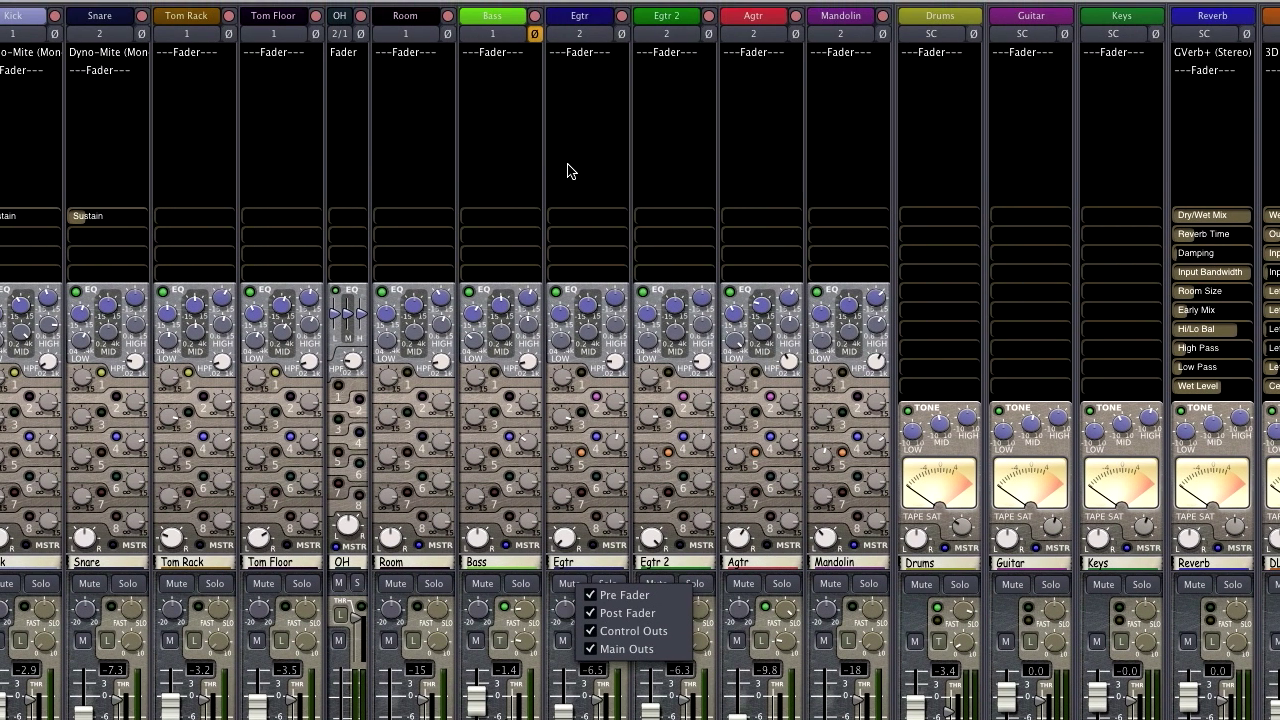
left_click(573, 68)
right_click(576, 157)
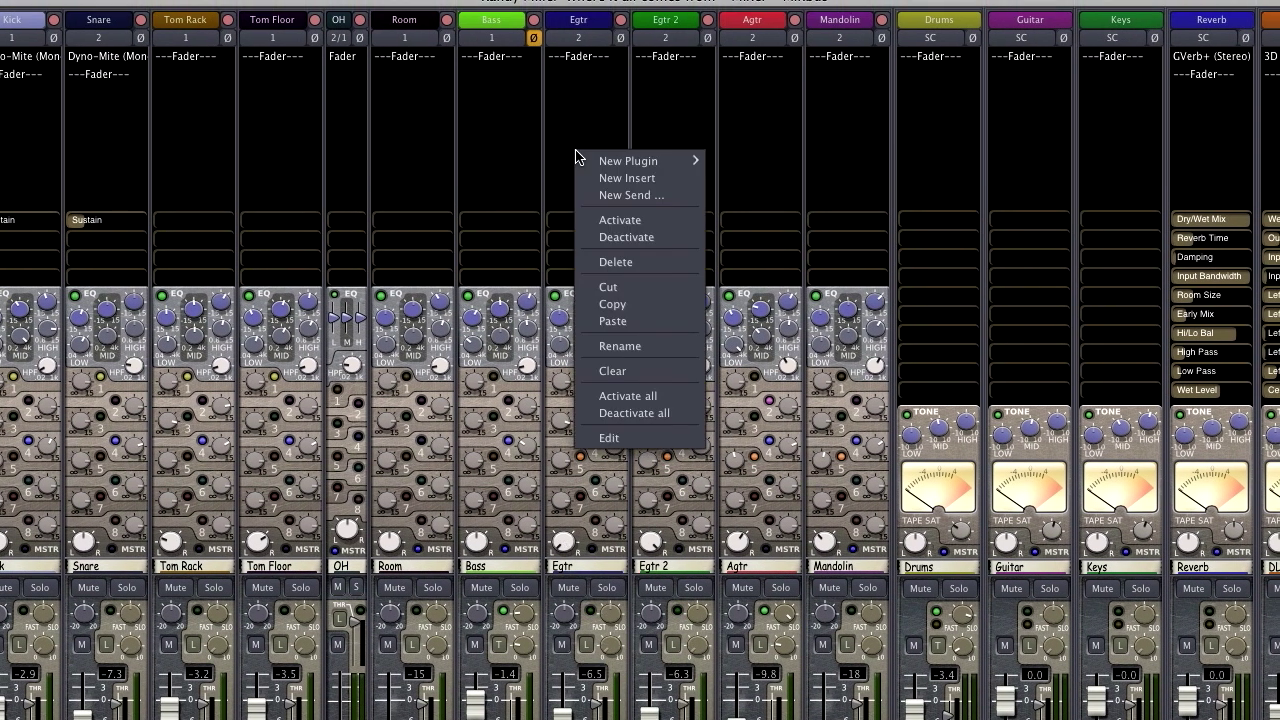
mouse_move(630, 160)
mouse_move(756, 201)
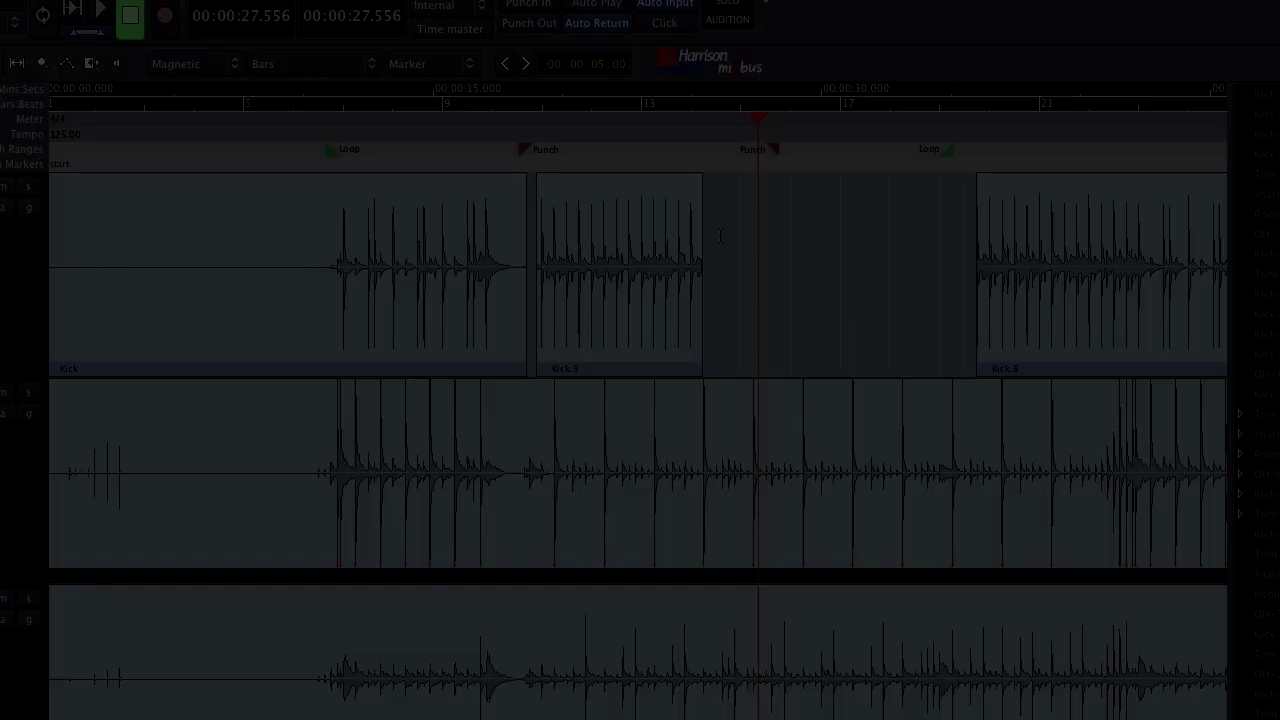
Step: Scroll the editor timeline forward past one minute thirty and back to the session start
scroll(720, 236, "right", 10)
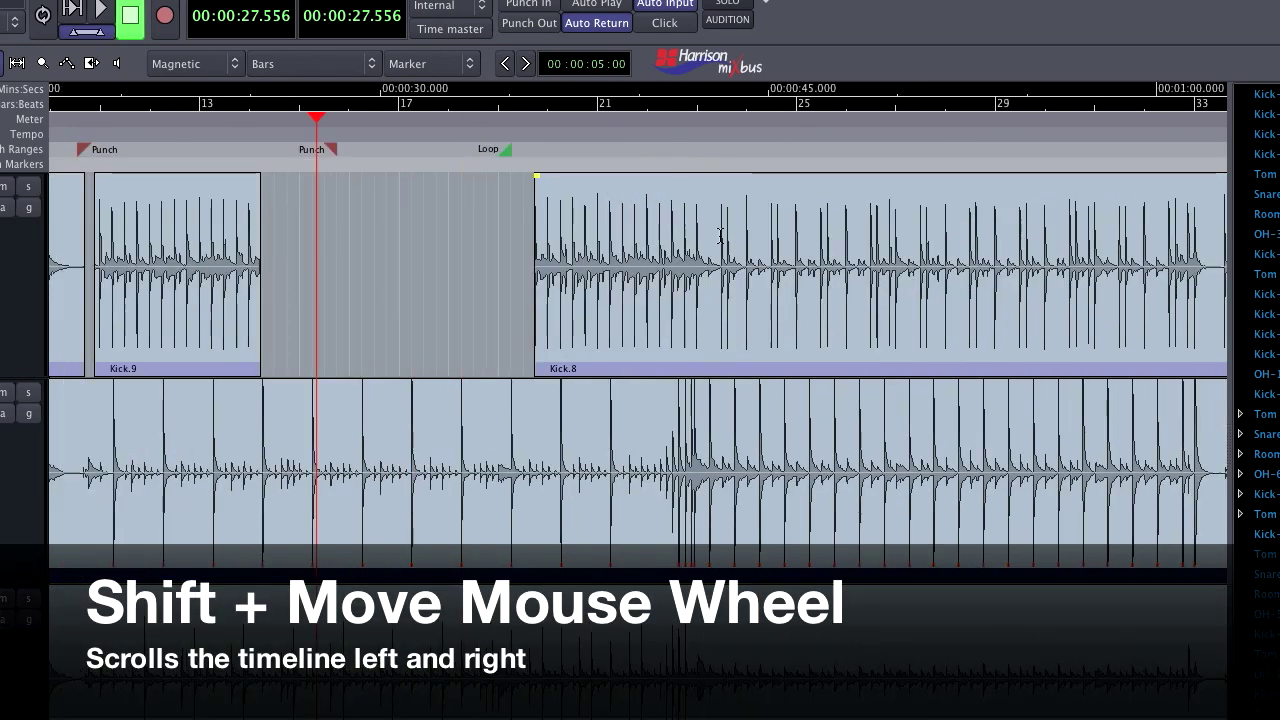
scroll(720, 236, "right", 12)
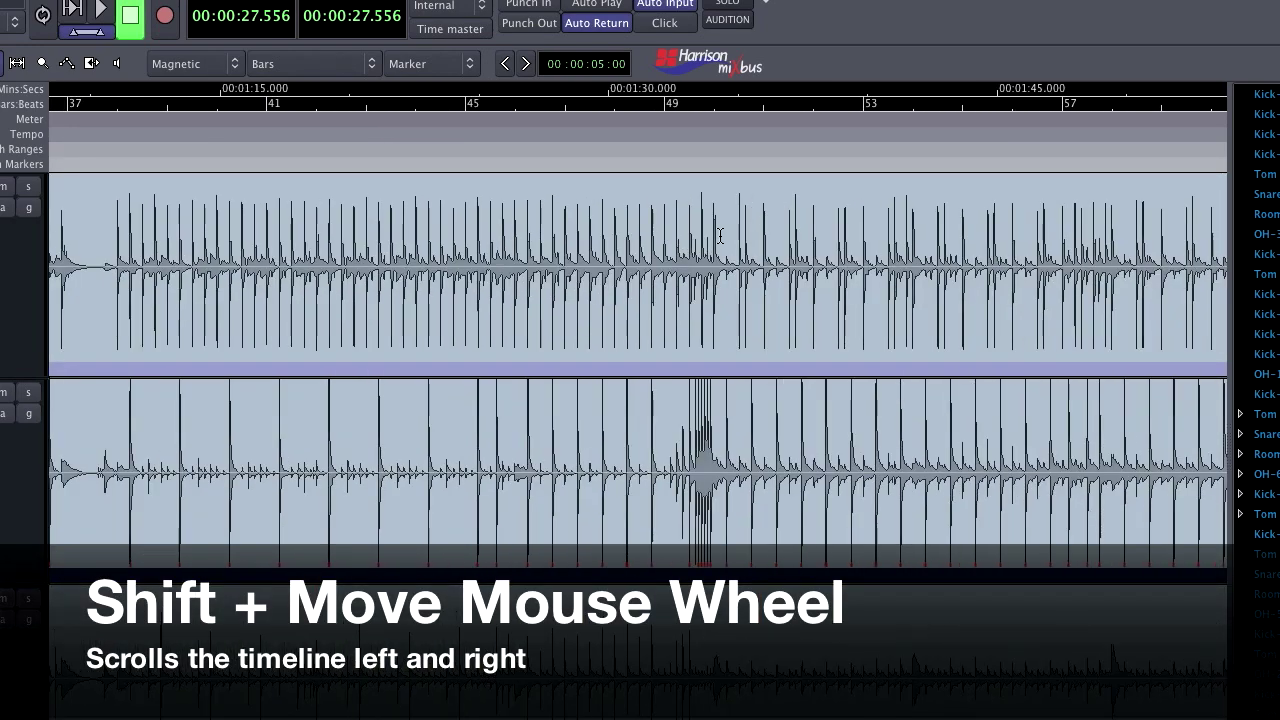
scroll(720, 236, "left", 18)
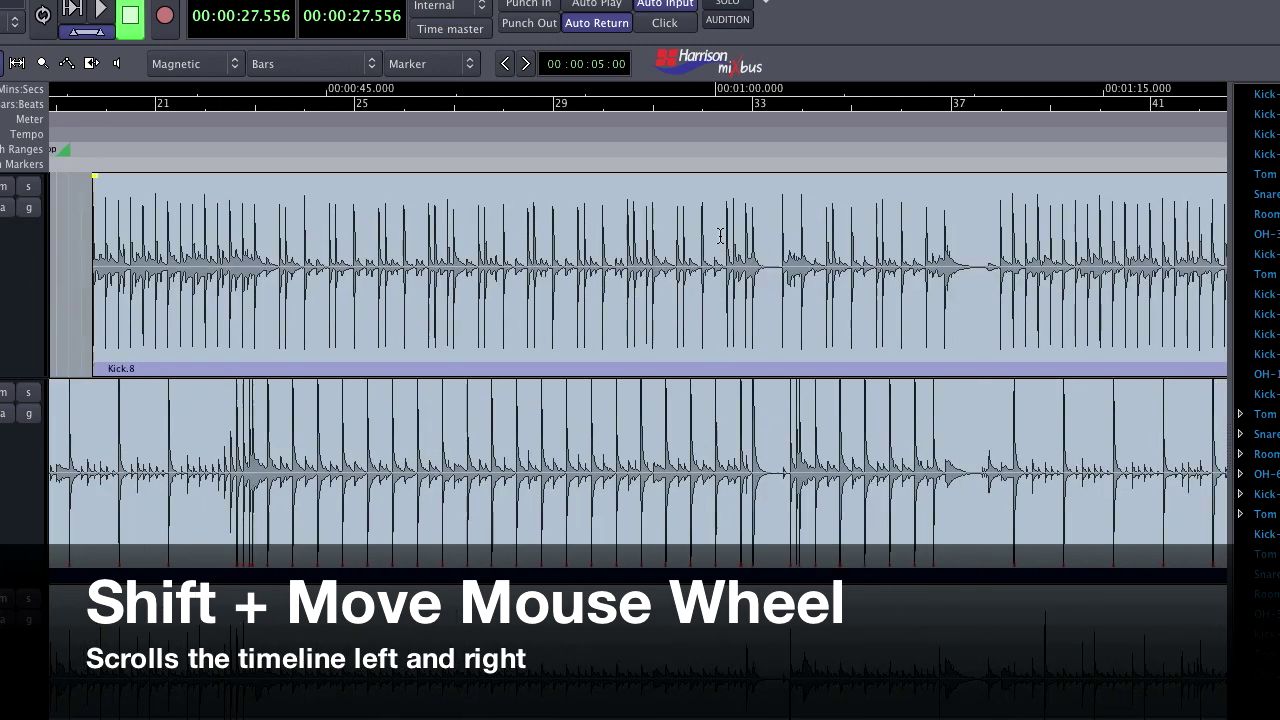
scroll(720, 236, "right", 8)
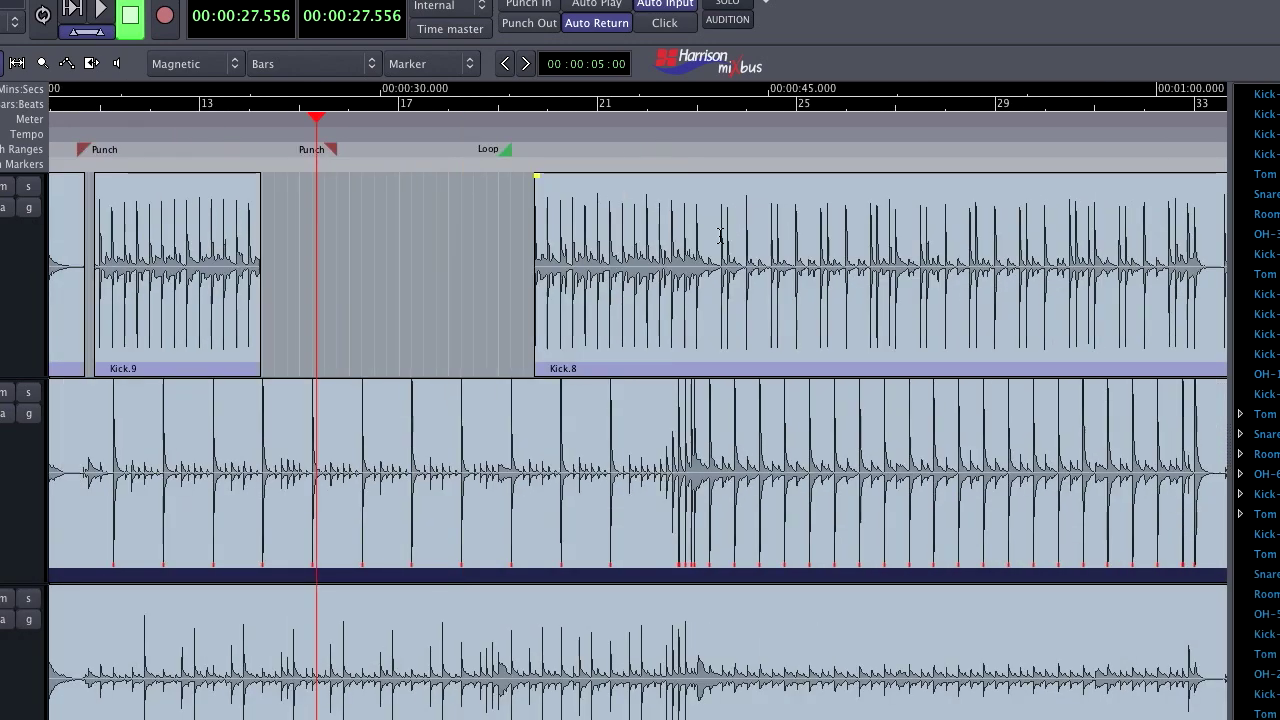
scroll(720, 236, "left", 12)
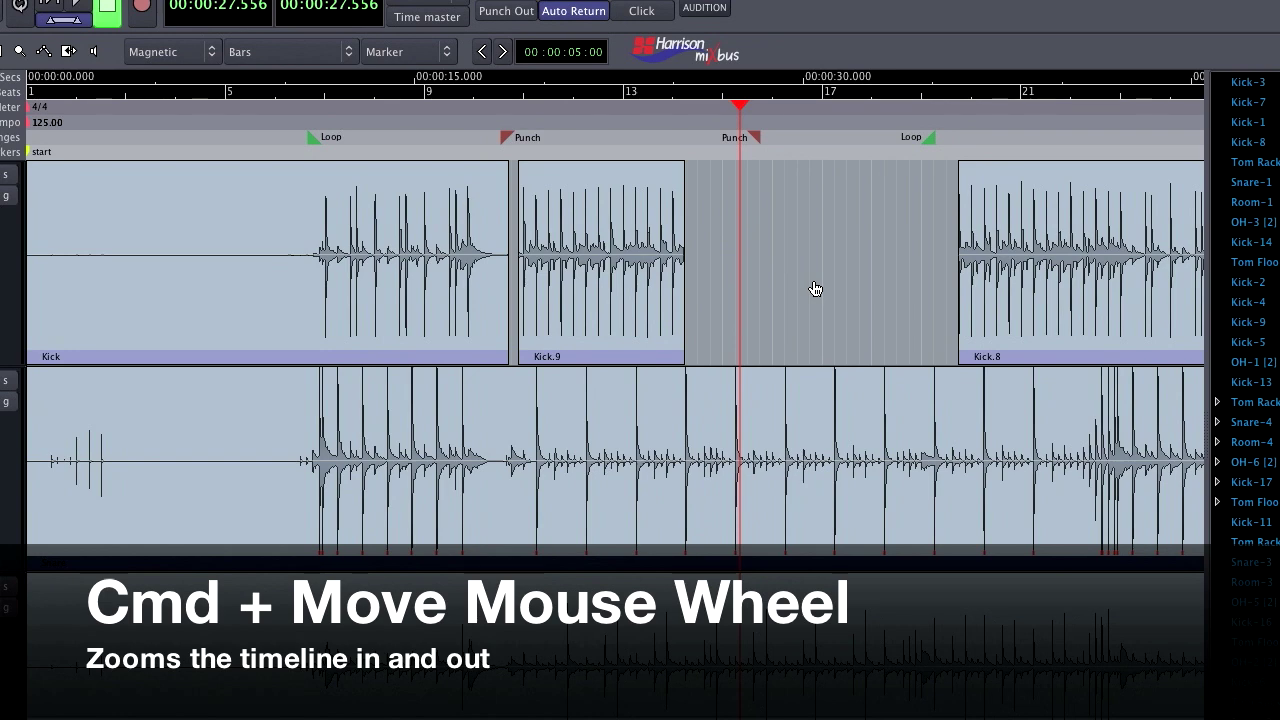
Step: Zoom the timeline out to the whole song and in again around the gap between regions Kick.9 and Kick.8
scroll(838, 300, "down", 2)
scroll(815, 288, "down", 2)
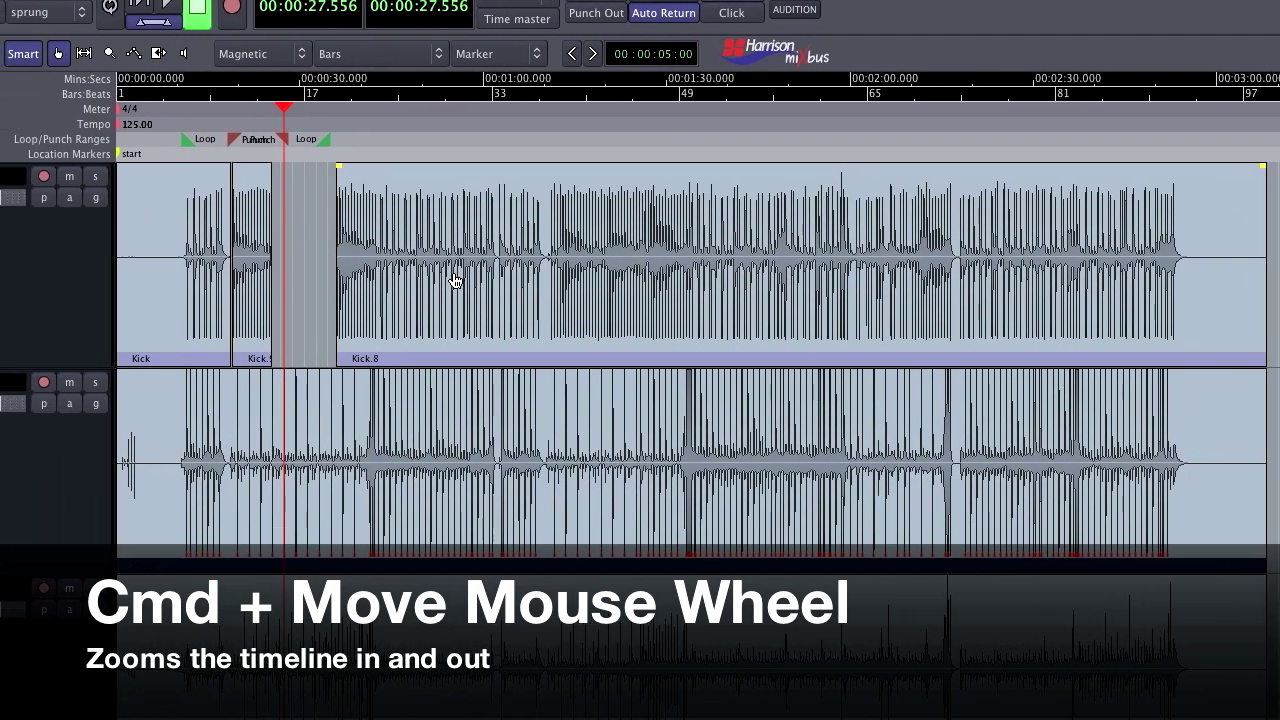
scroll(455, 281, "up", 4)
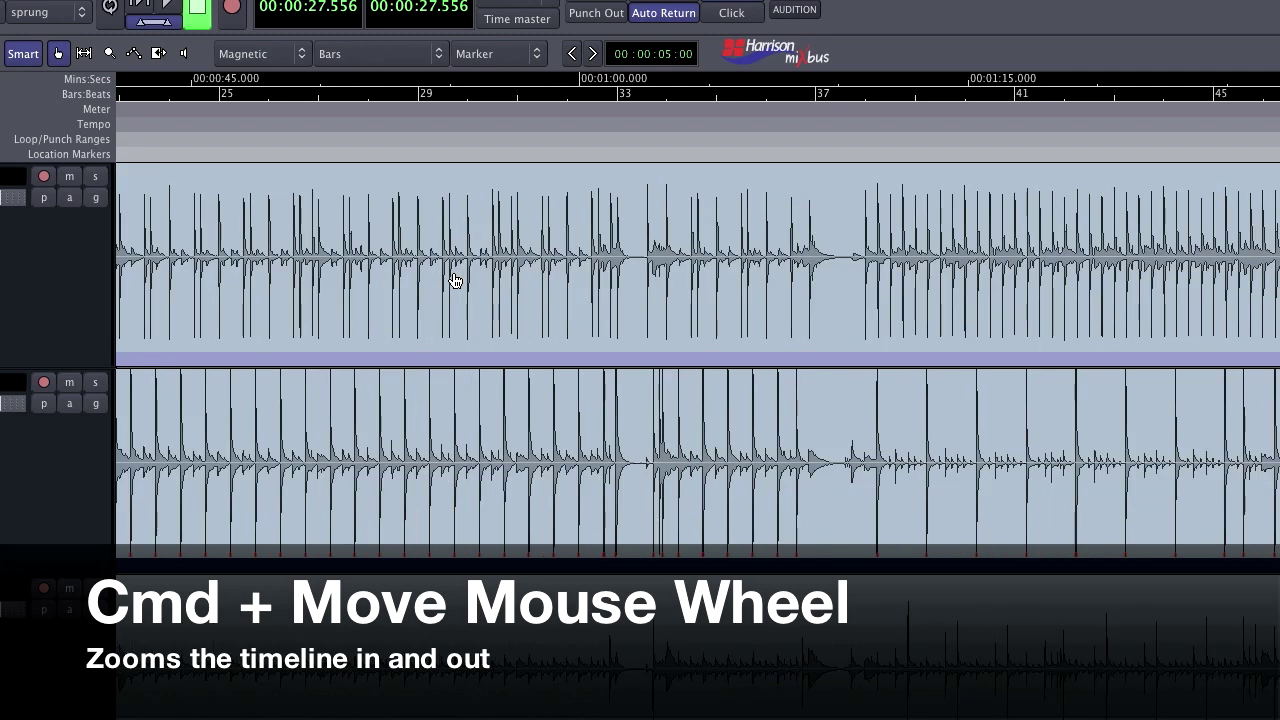
scroll(455, 281, "down", 4)
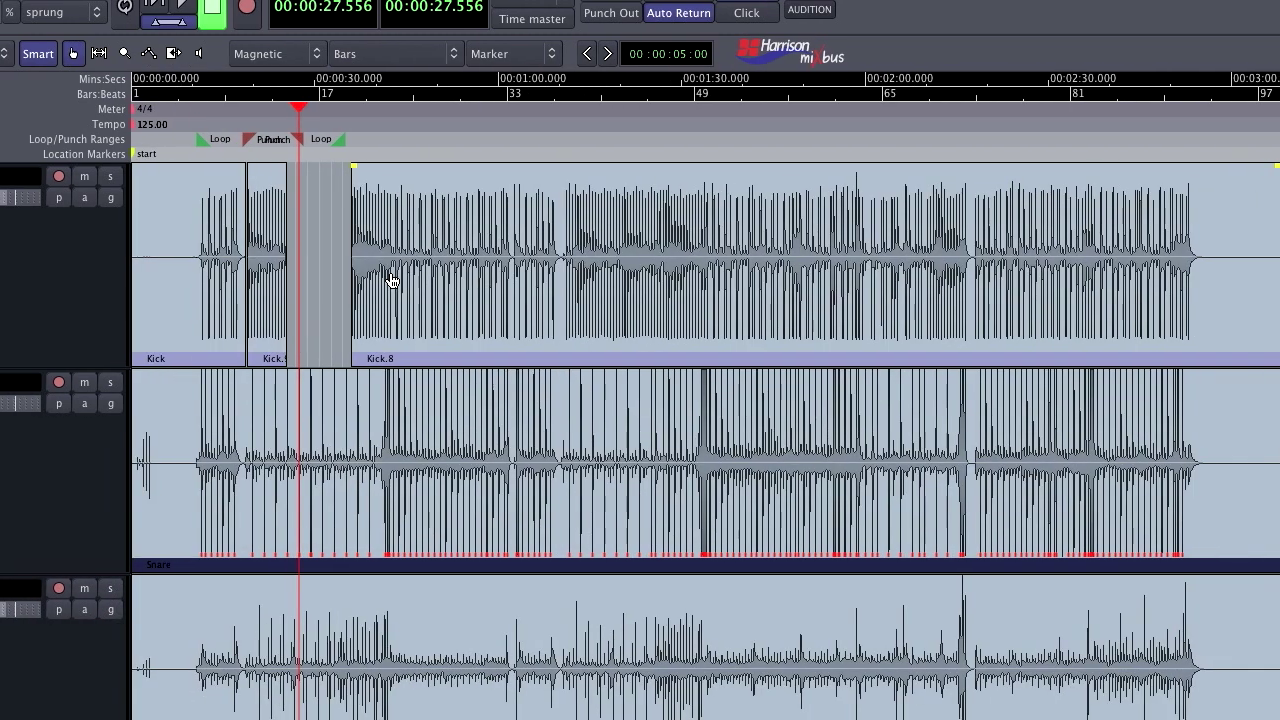
scroll(392, 281, "up", 2)
scroll(300, 281, "up", 2)
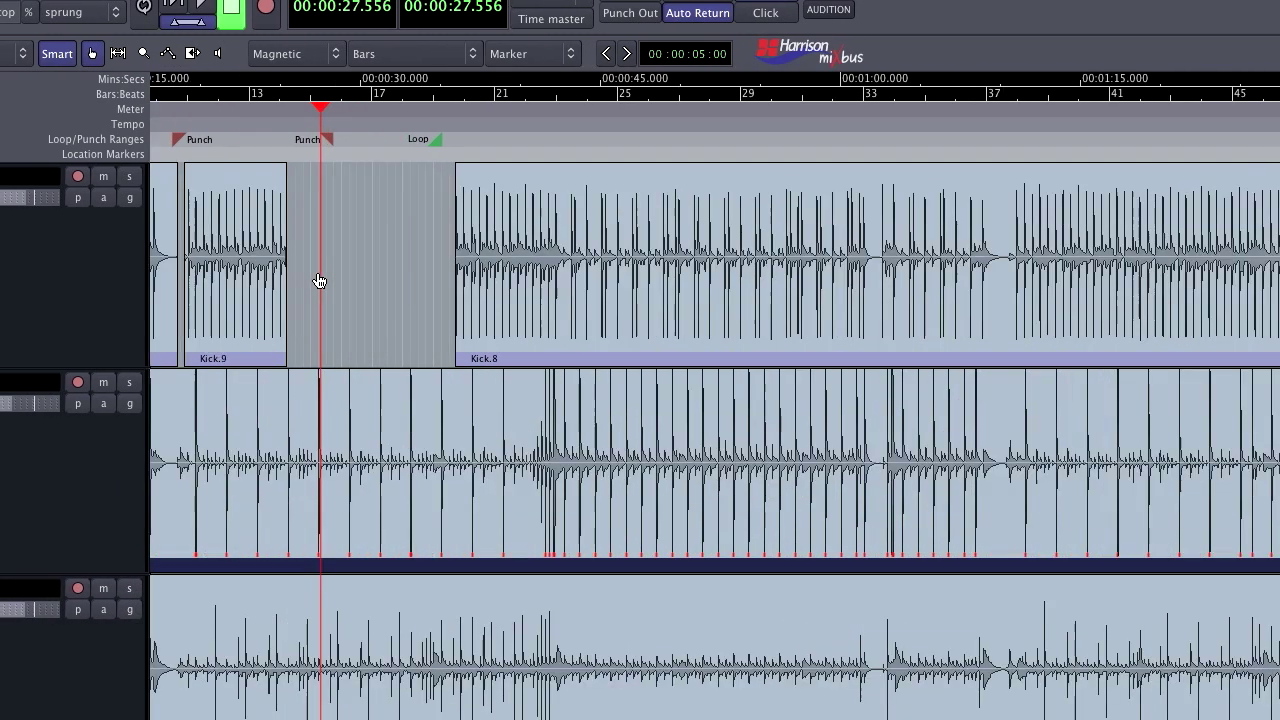
scroll(319, 281, "up", 3)
scroll(319, 281, "down", 2)
scroll(280, 278, "up", 4)
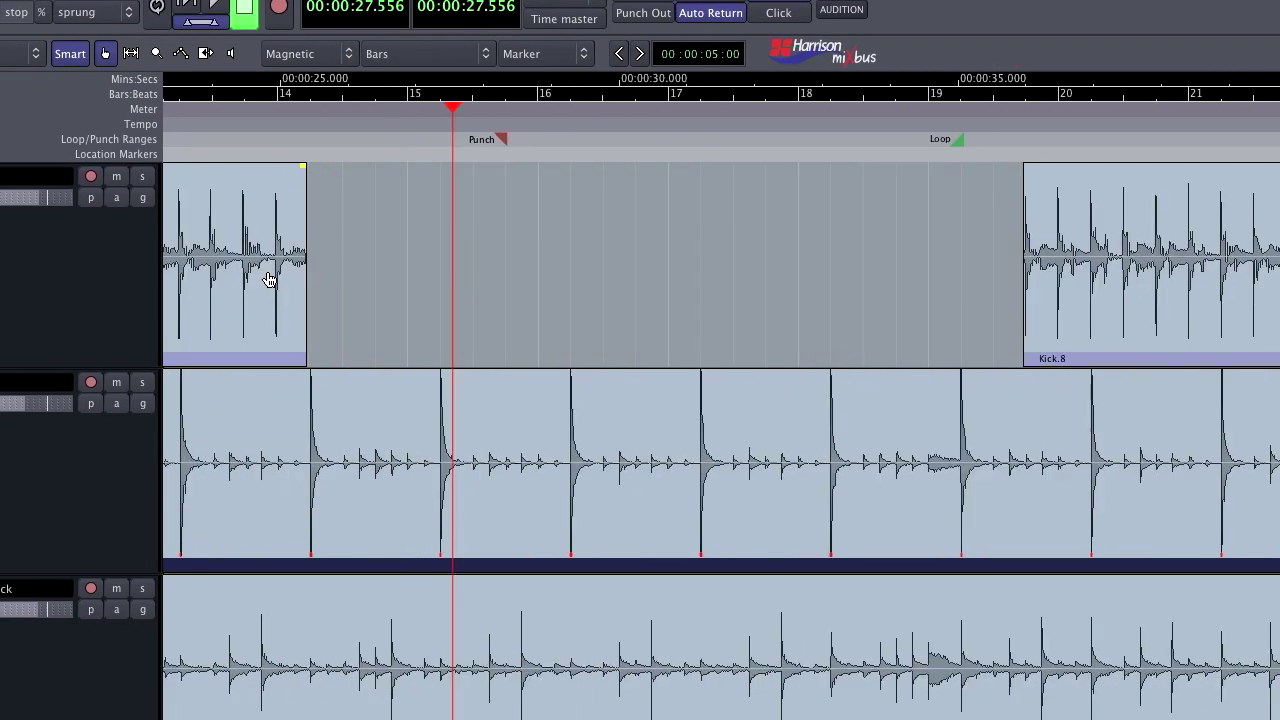
scroll(572, 281, "down", 2)
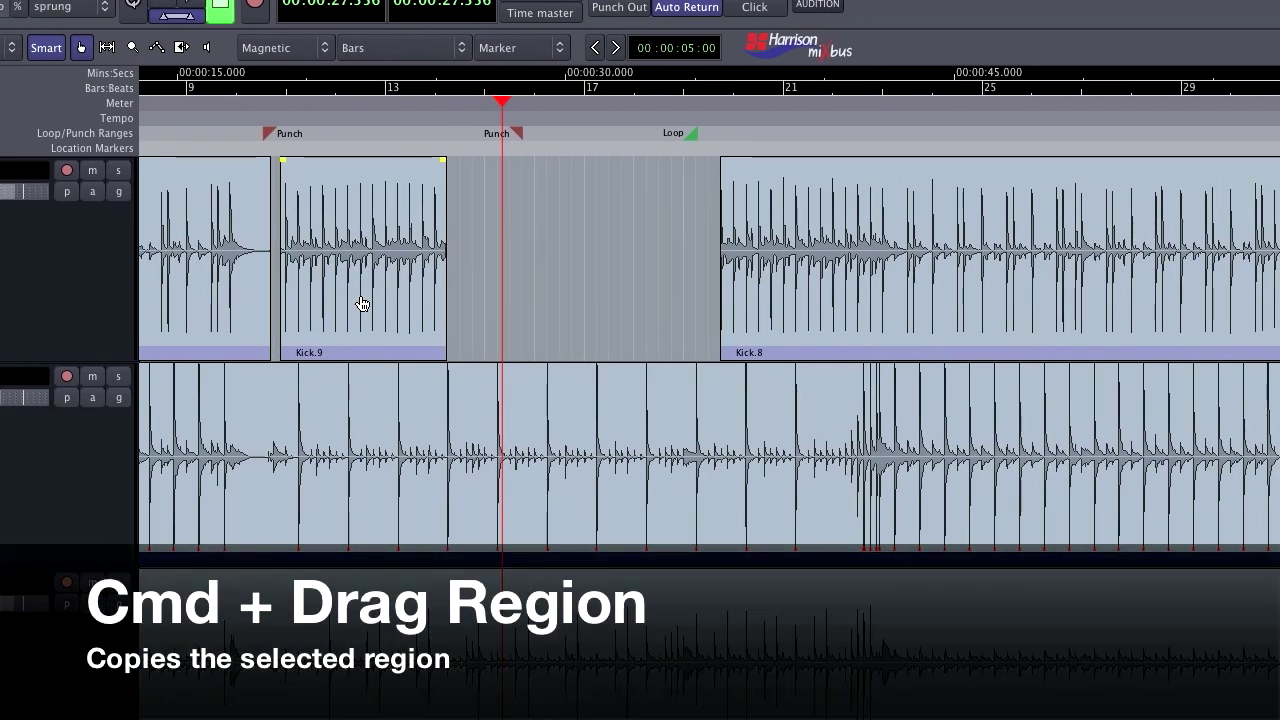
Step: Try to copy the Kick.9 region into the empty gap before Kick.8 on the same track
left_click(362, 304)
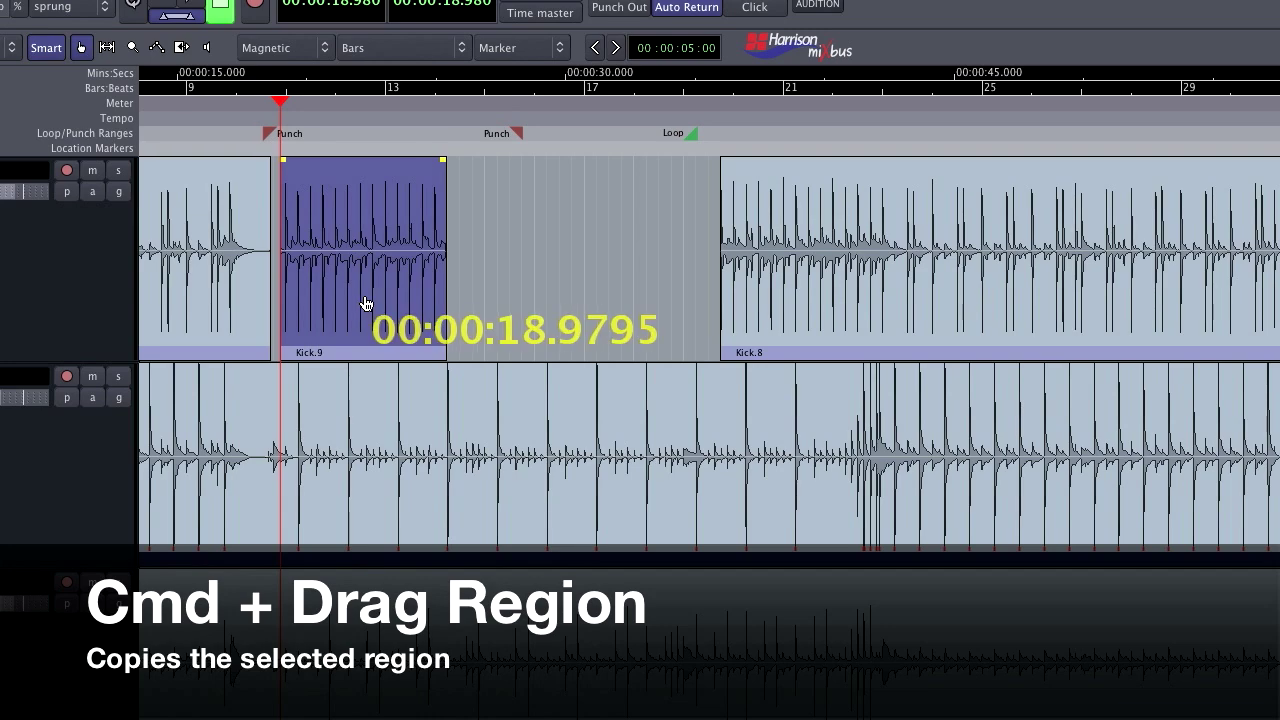
left_click_drag(365, 304, 563, 298)
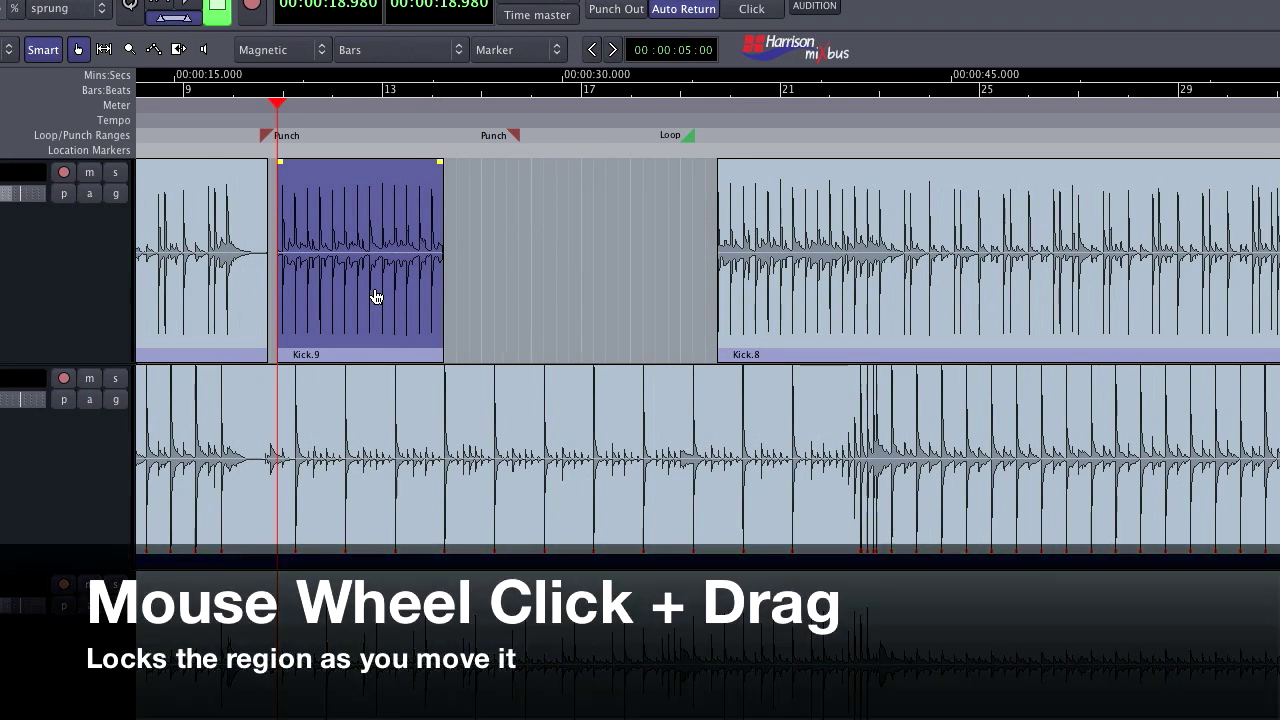
Step: Move the Kick.9 region down to the Snare track with its time position locked, and return it to the Kick track
left_click_drag(375, 297, 369, 483)
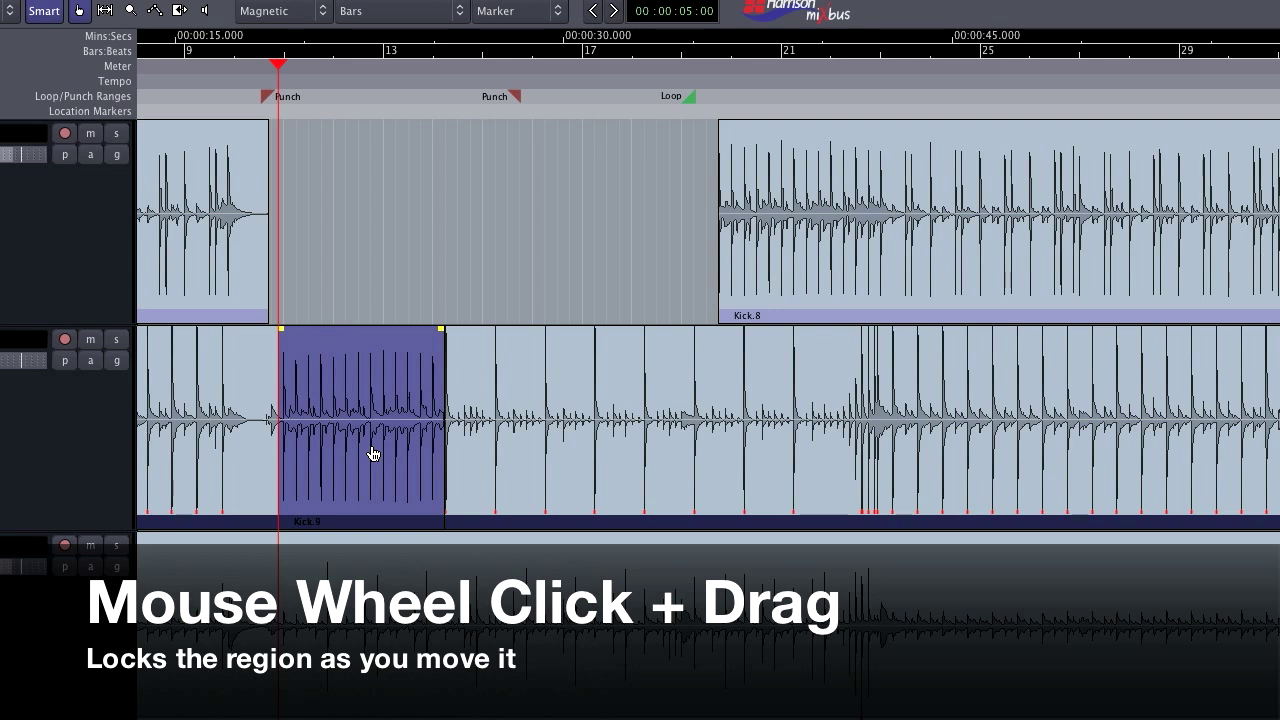
left_click_drag(371, 454, 374, 329)
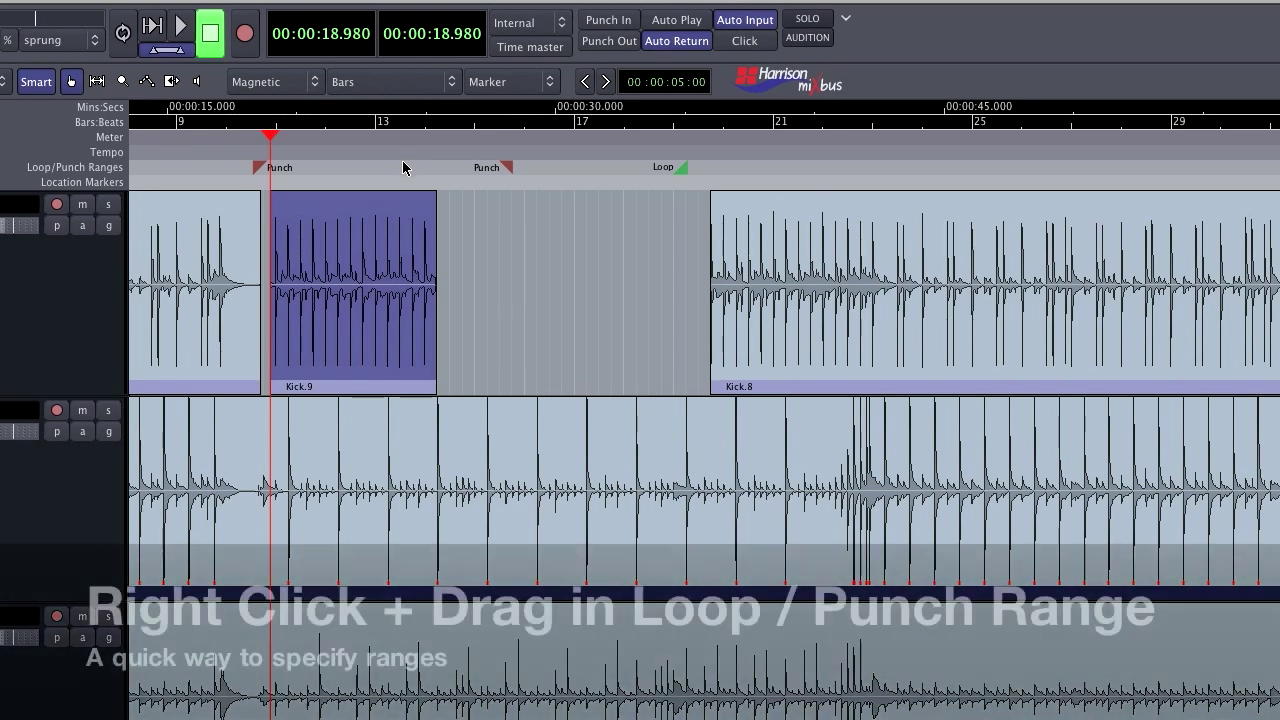
Step: Set the loop range from about 24 to 42 seconds and the punch range from about 22 to 25 seconds
left_click_drag(412, 130, 863, 167)
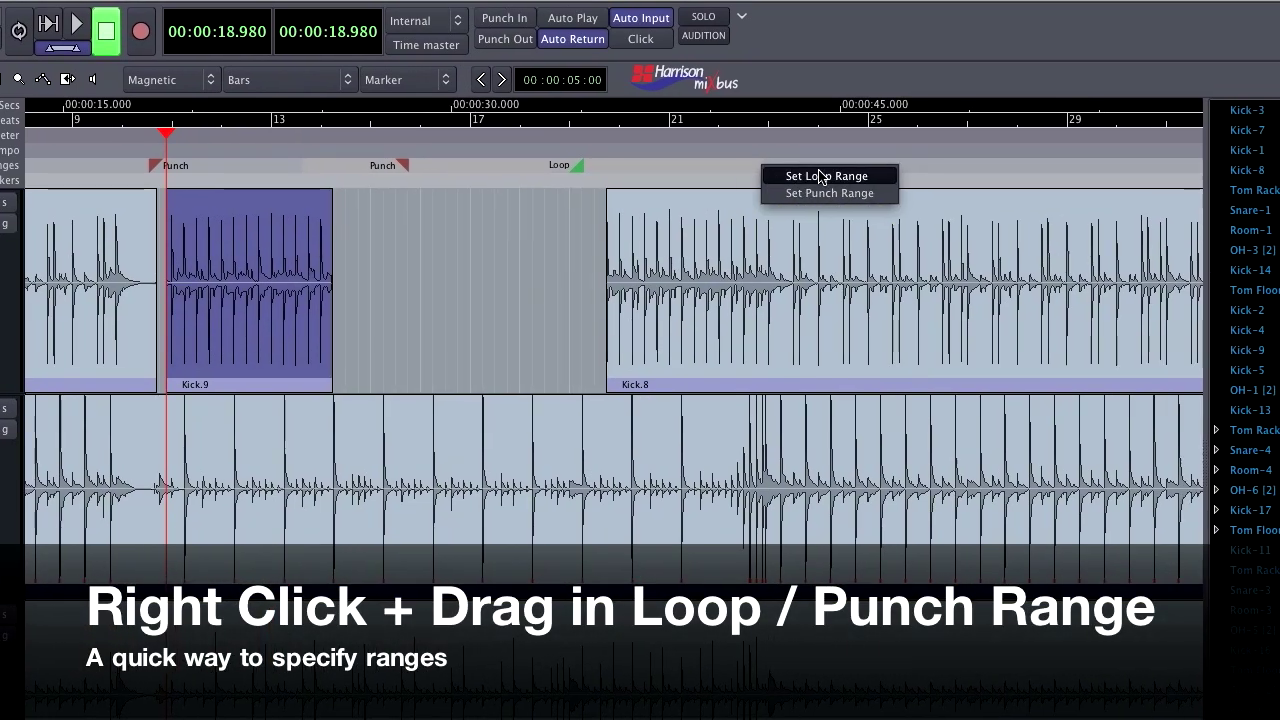
left_click(820, 177)
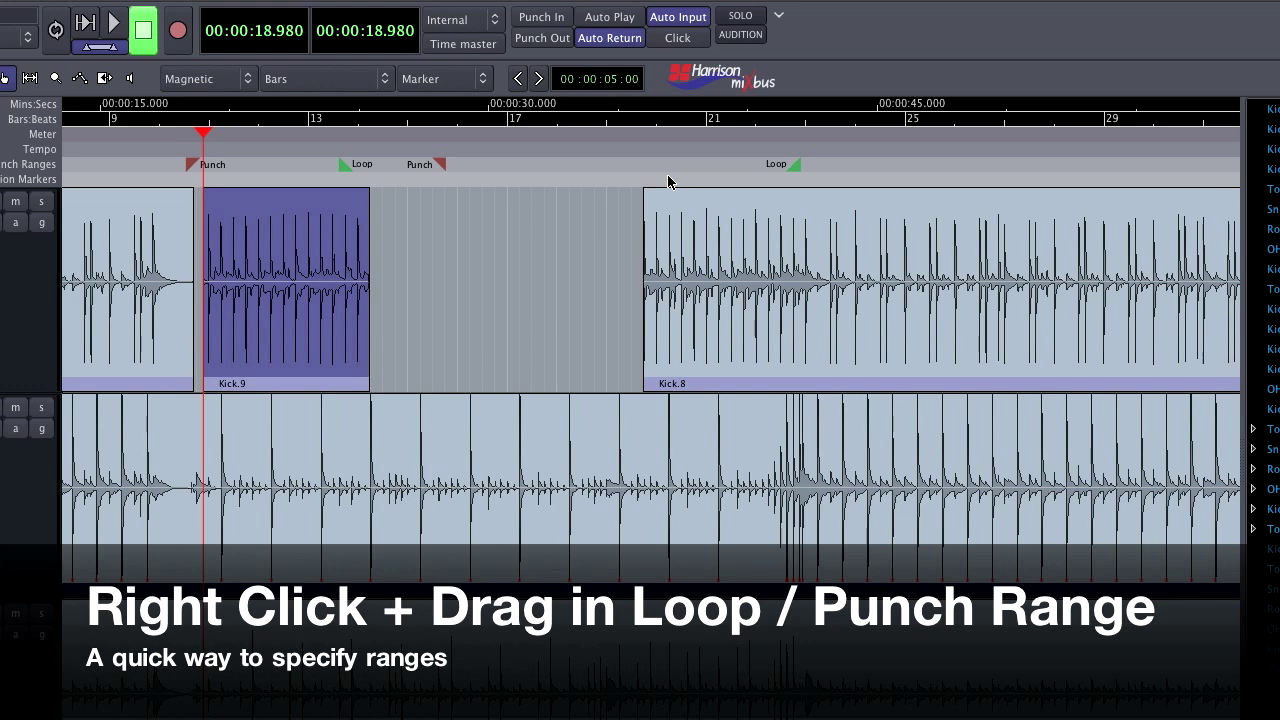
left_click_drag(285, 164, 434, 170)
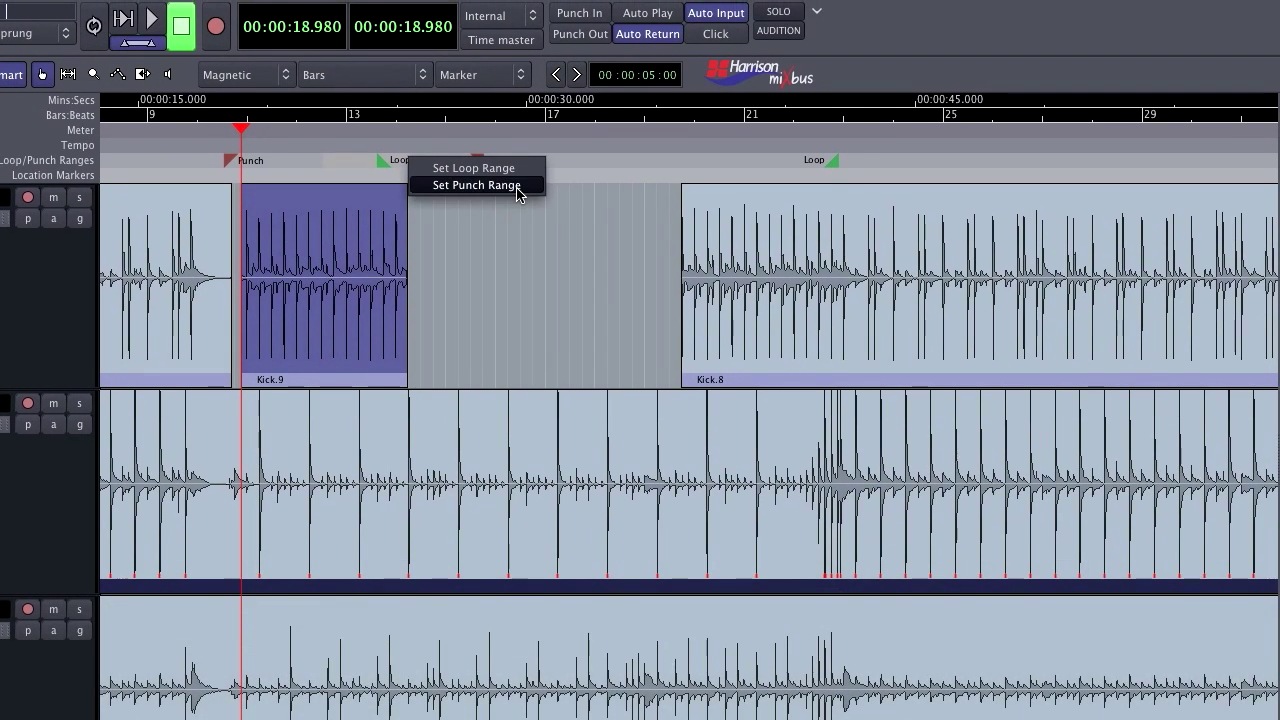
left_click(497, 181)
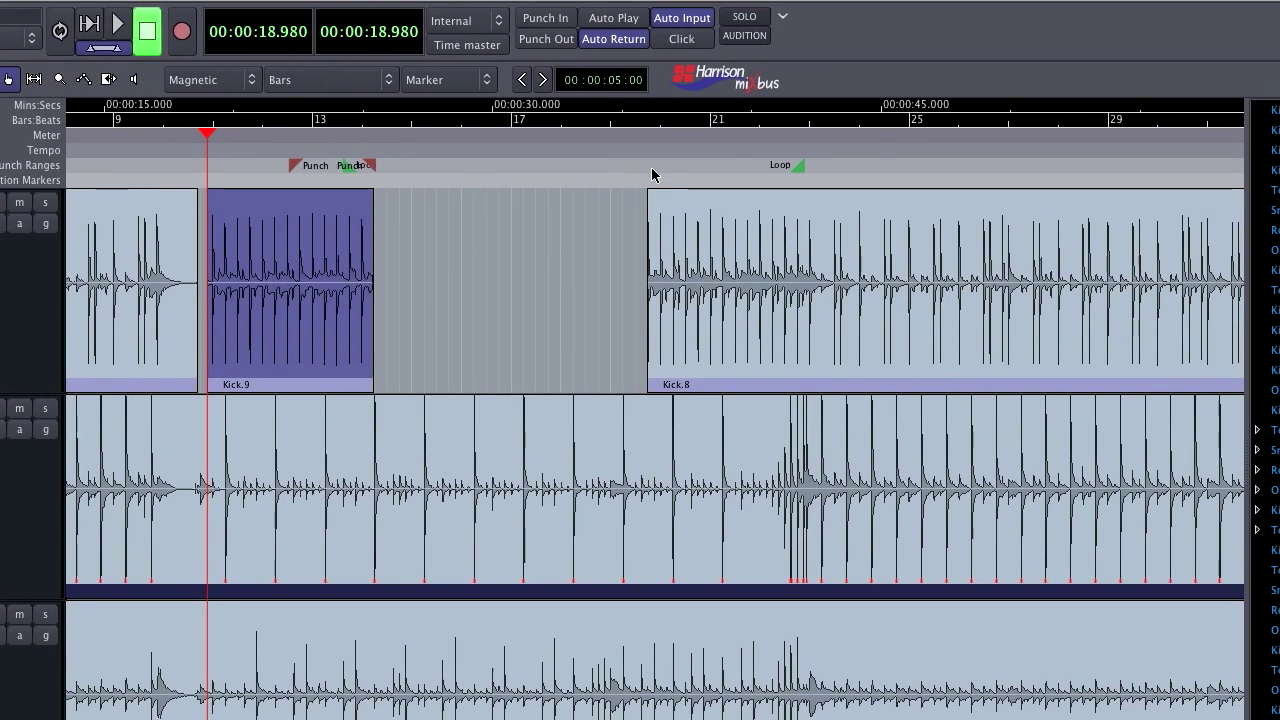
Step: Redefine the loop range to span from about 36 to 41 seconds
left_click_drag(678, 134, 750, 184)
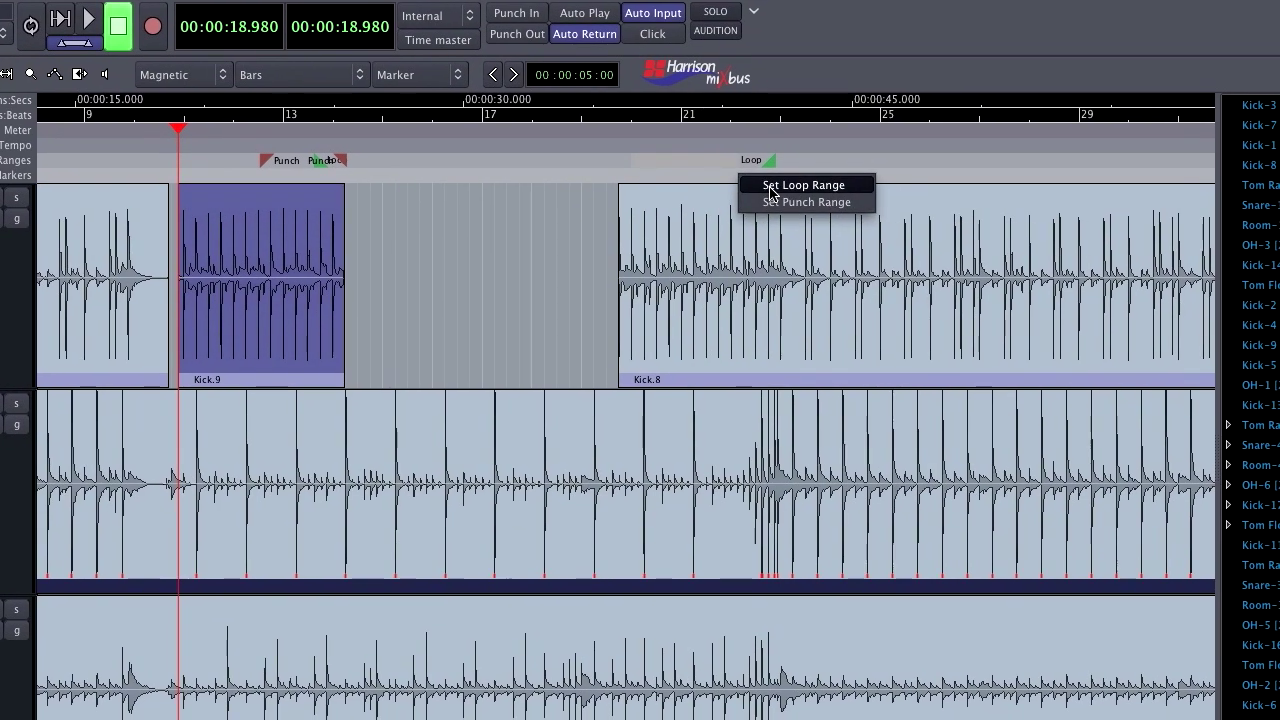
left_click(780, 189)
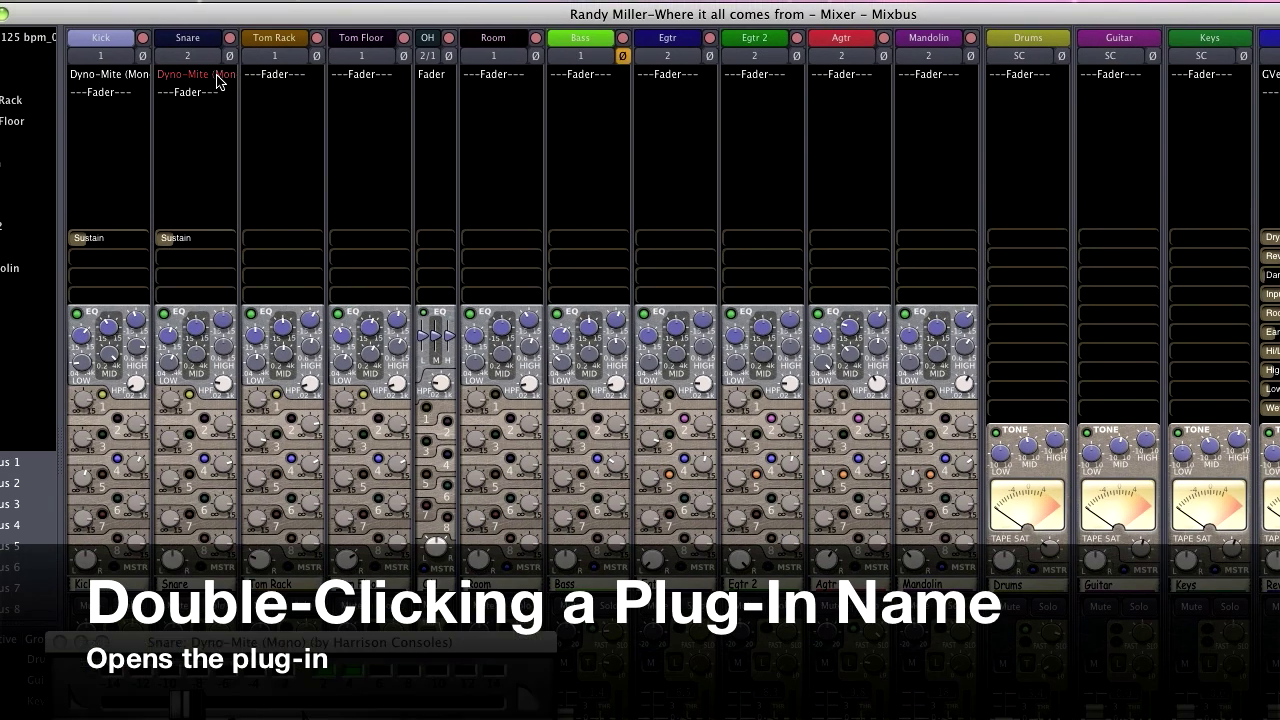
Step: Open the Snare channel's Dyno-Mite plug-in and move its window up over the mixer strips' EQ area
double_click(218, 82)
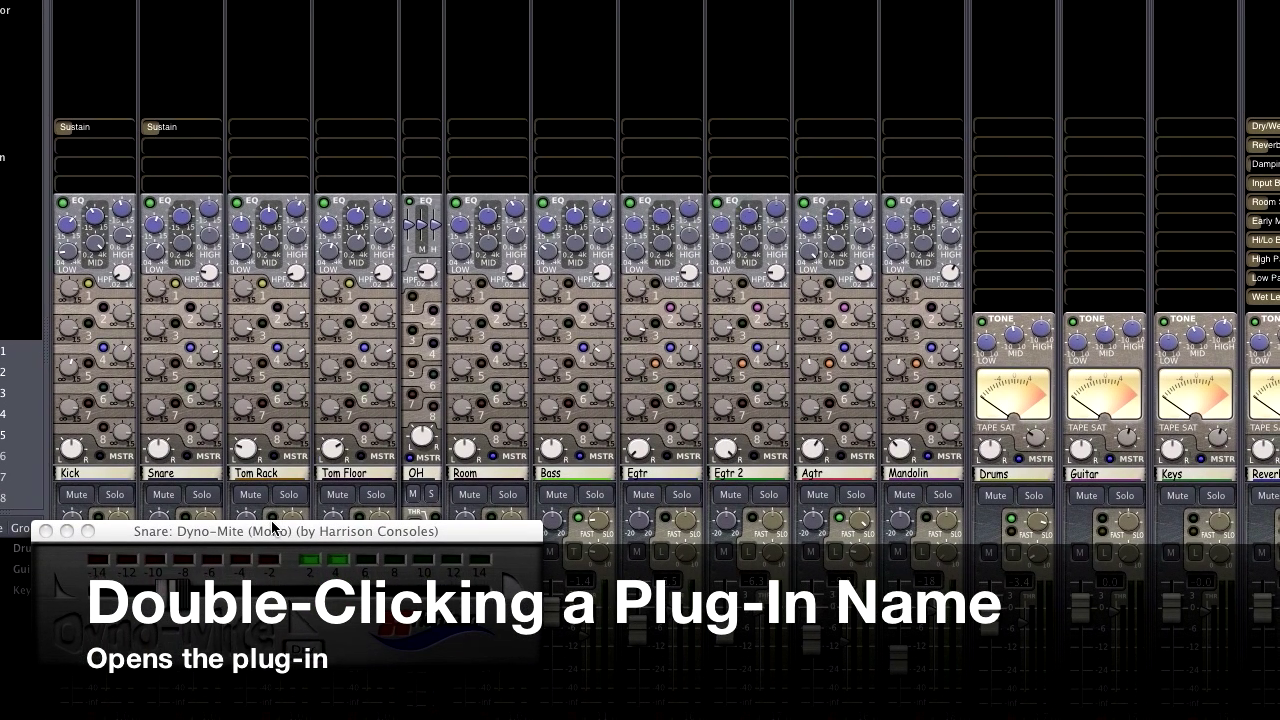
left_click_drag(272, 527, 627, 188)
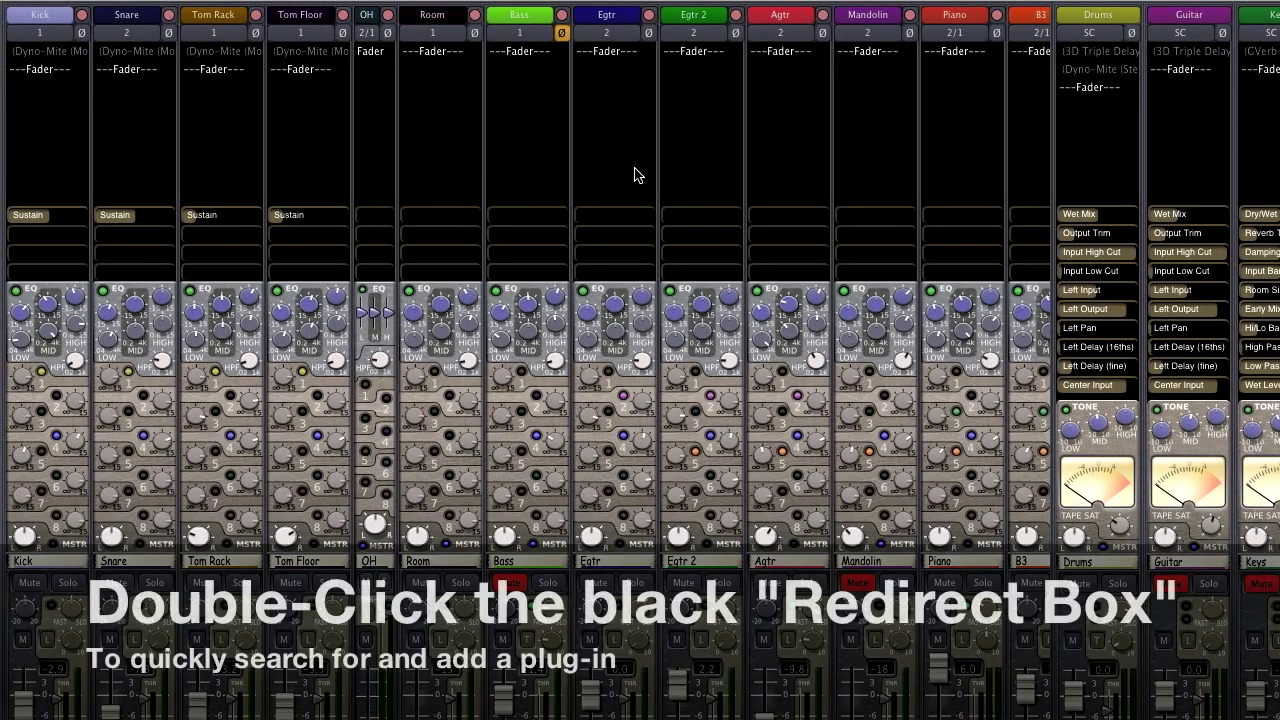
Step: Search the available plug-ins for "gv" and insert GVerb+ (Mono) into the channel strip
double_click(634, 177)
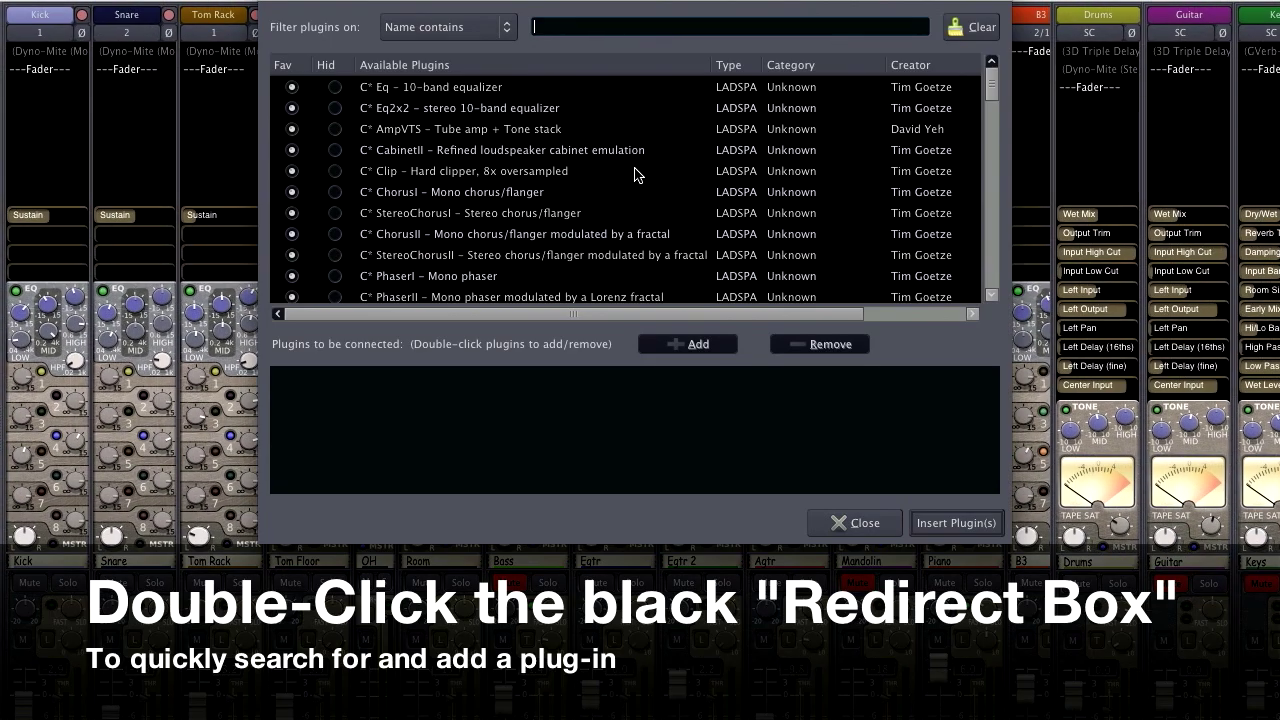
type("gv")
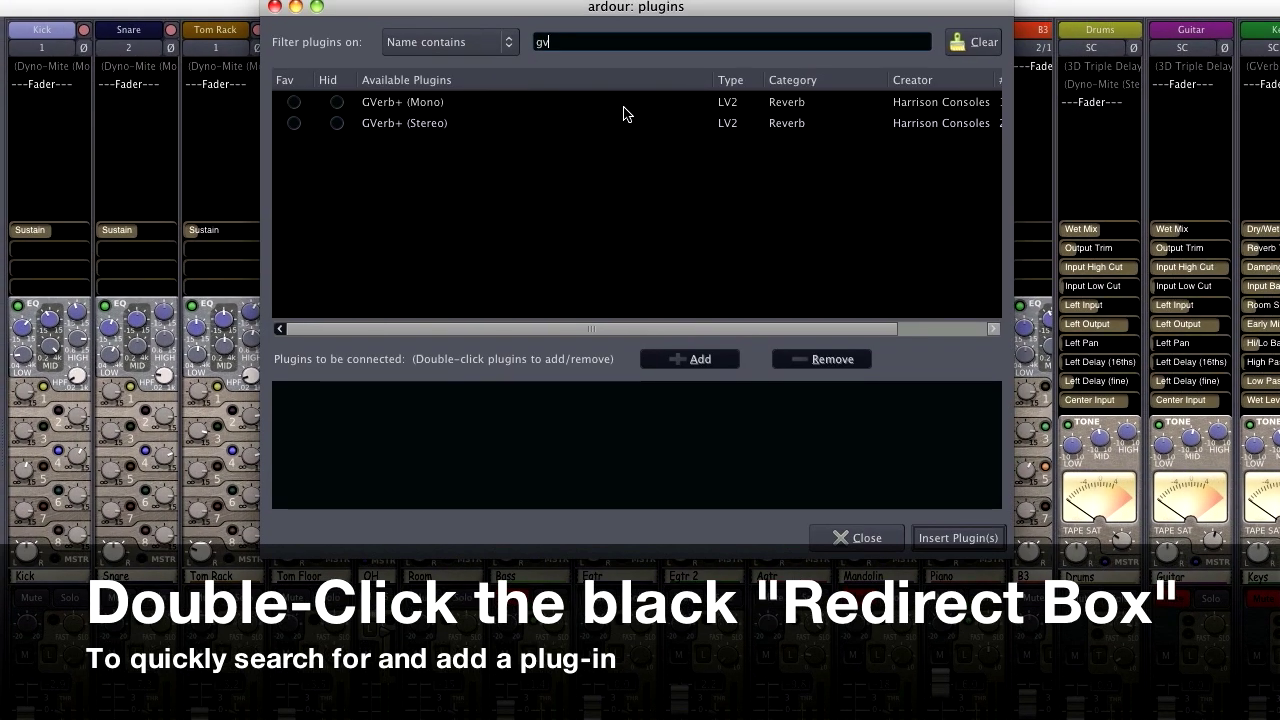
double_click(622, 93)
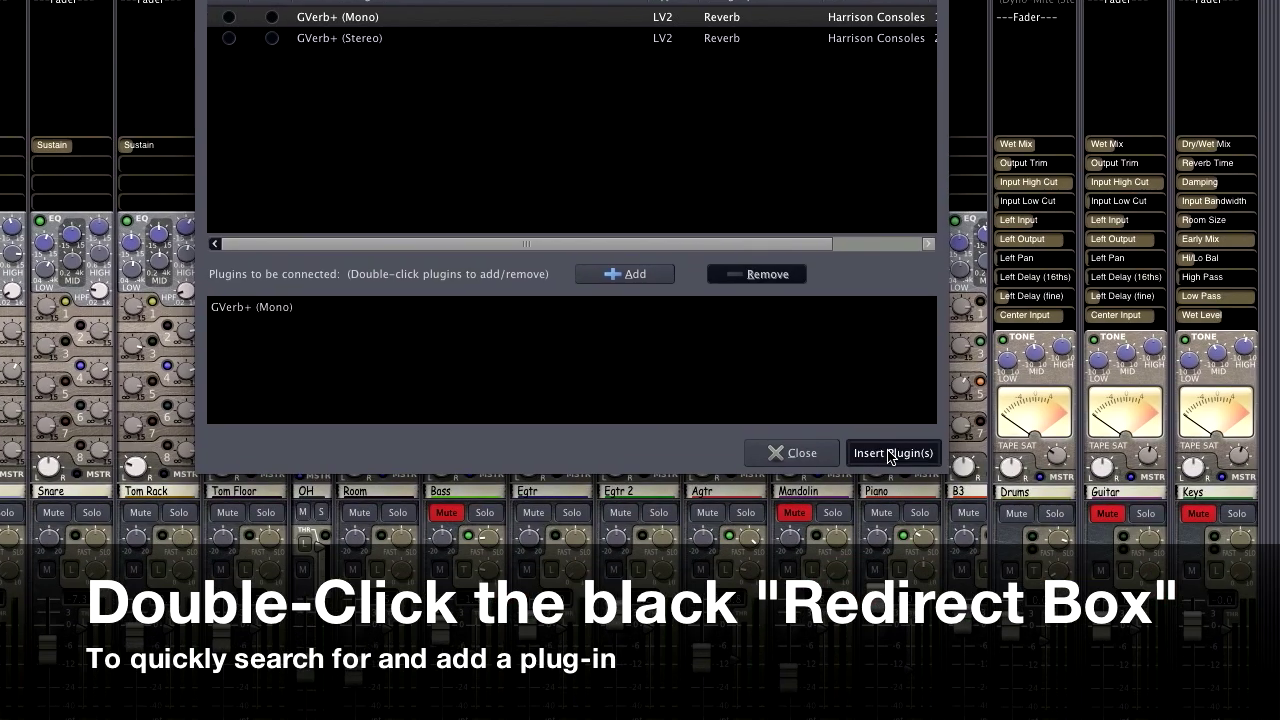
left_click(906, 489)
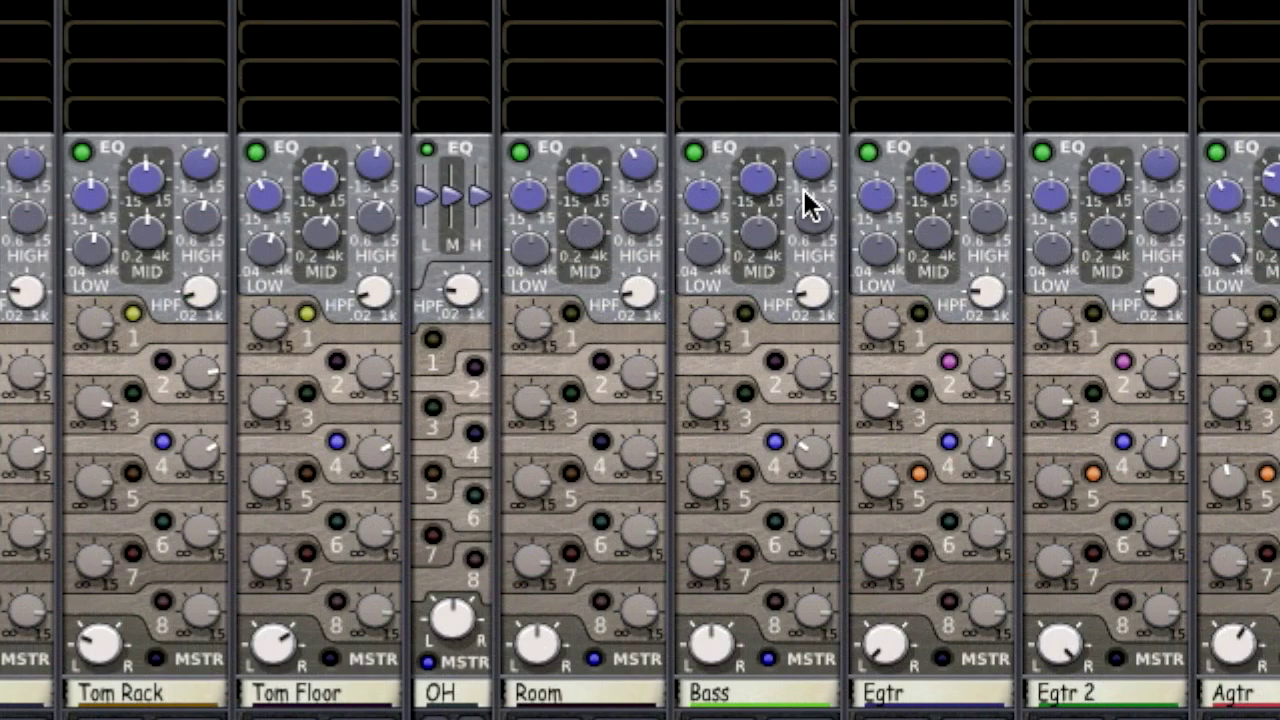
Step: Adjust the high-band gain and frequency knobs of the Room channel's EQ in both directions
scroll(688, 182, "down", 2)
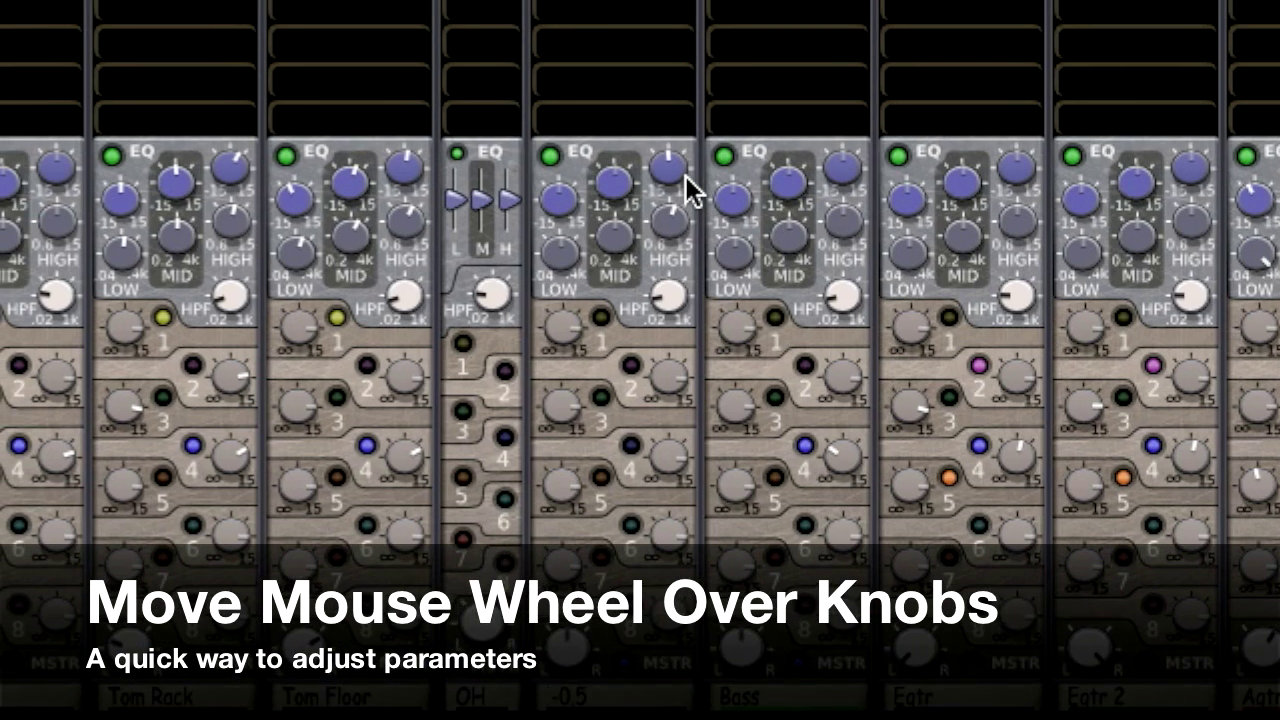
scroll(672, 220, "up", 3)
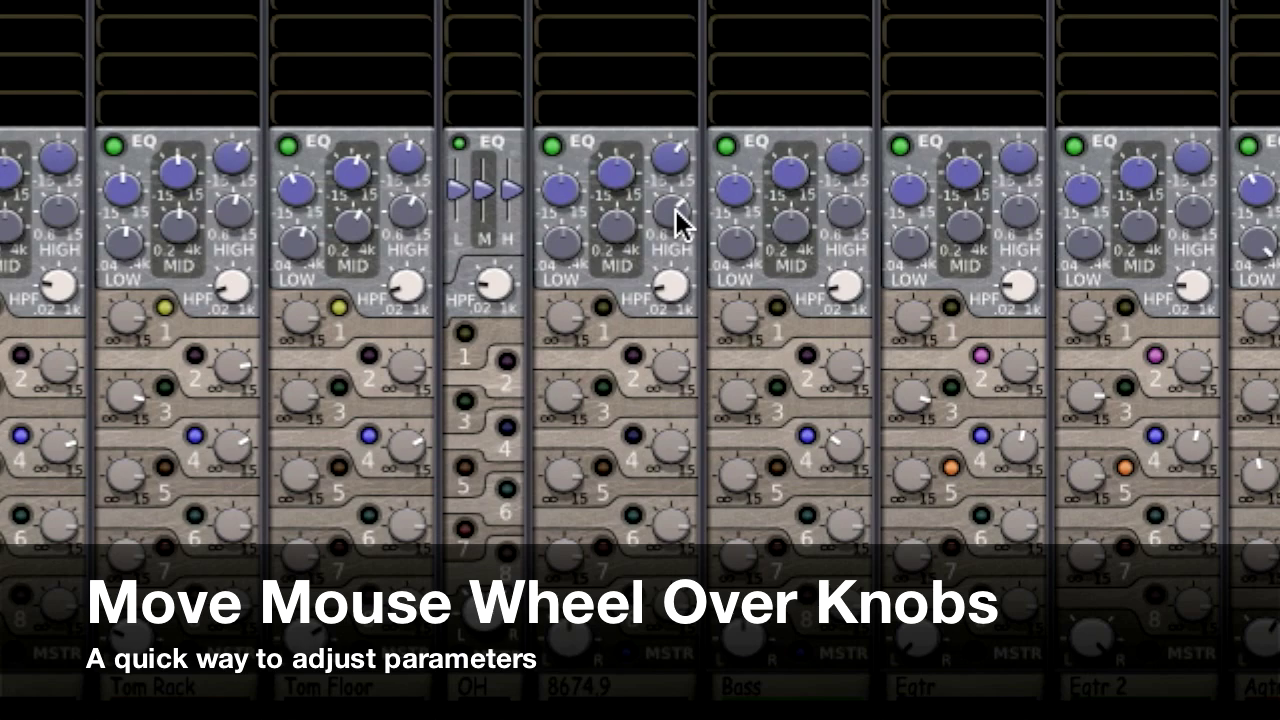
scroll(676, 210, "down", 3)
scroll(674, 288, "up", 3)
scroll(674, 288, "down", 3)
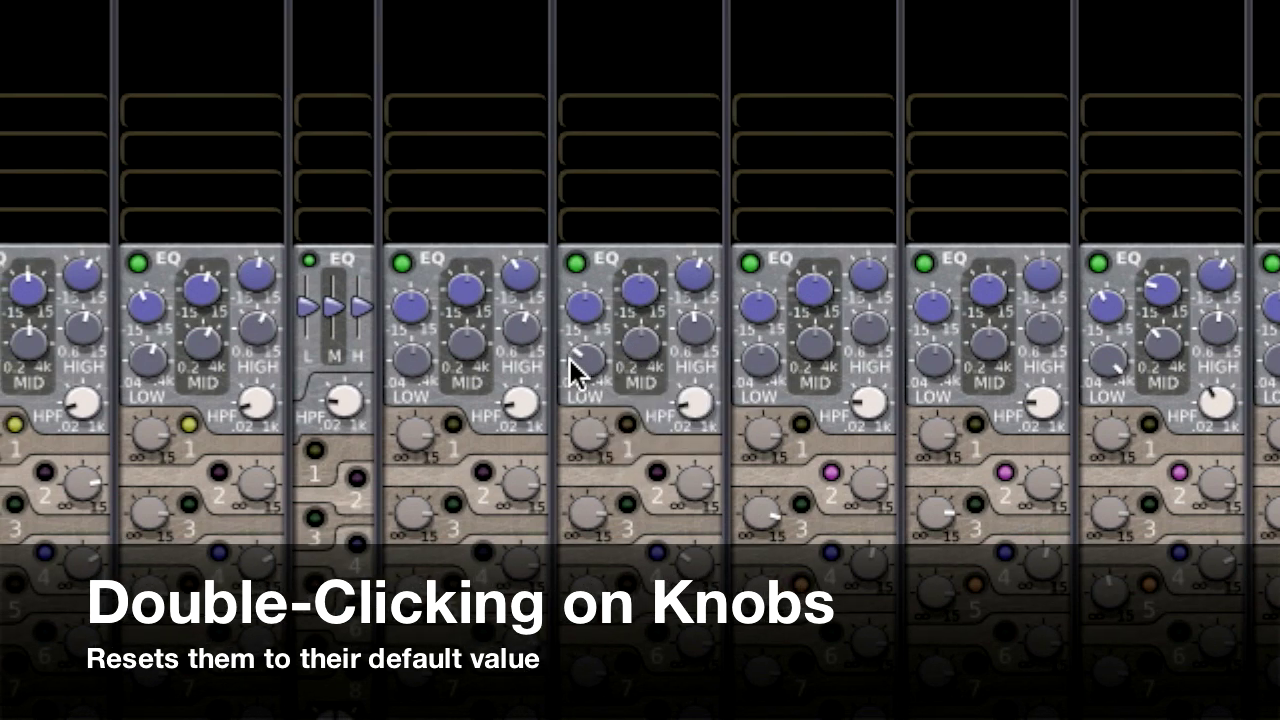
Step: Reset the Bass channel's low-band frequency knob and high-band EQ knobs to their default values
double_click(572, 372)
double_click(667, 334)
double_click(667, 294)
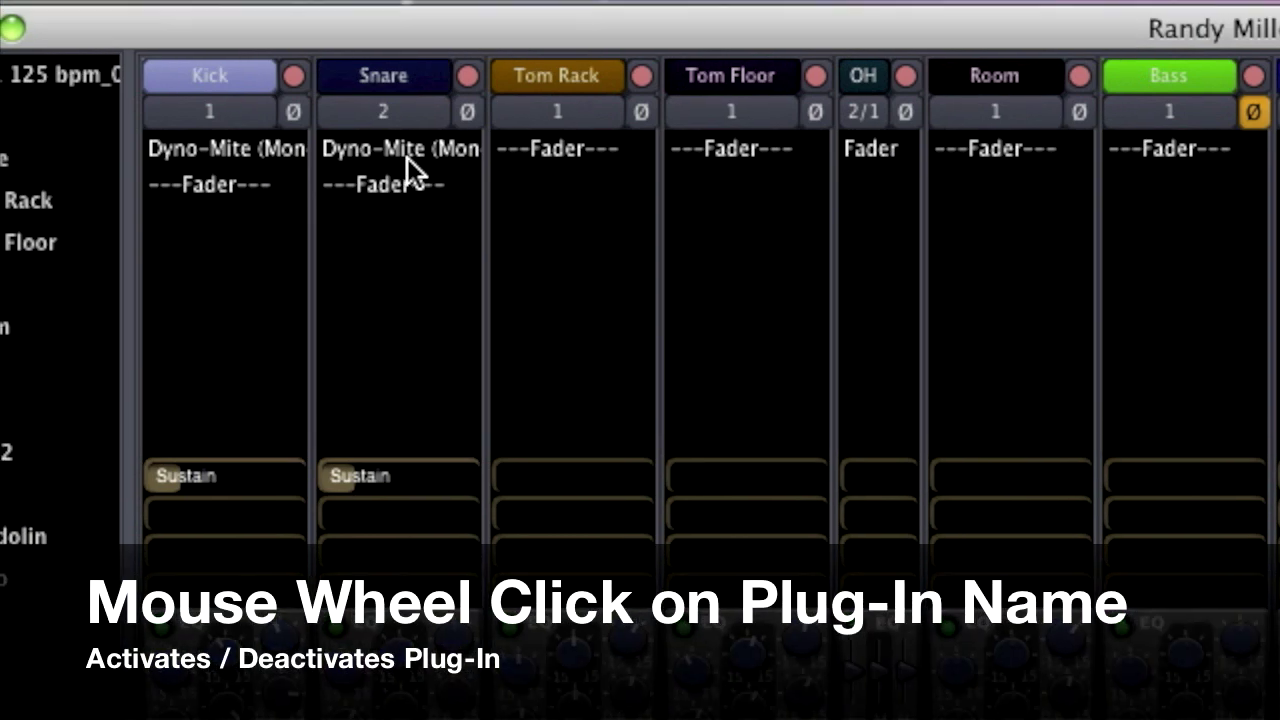
Step: Deactivate and reactivate the Dyno-Mite plug-in on the Snare channel and on the Kick channel
middle_click(155, 93)
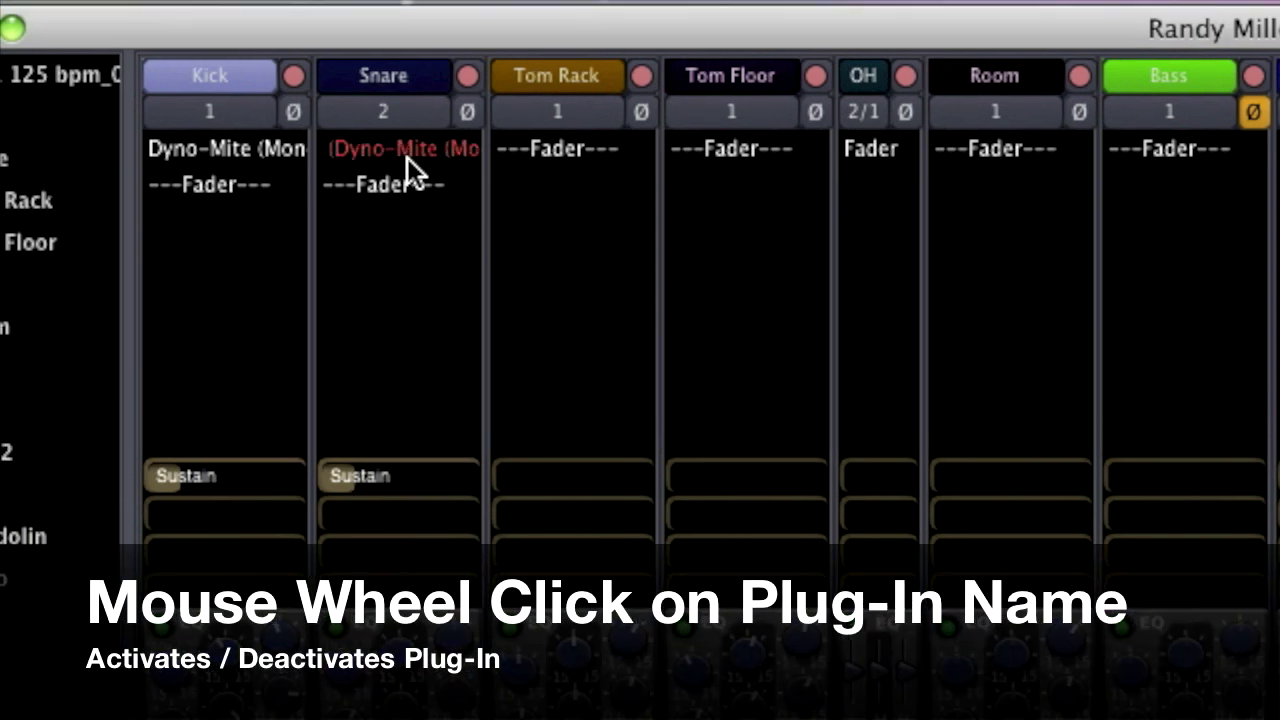
middle_click(377, 151)
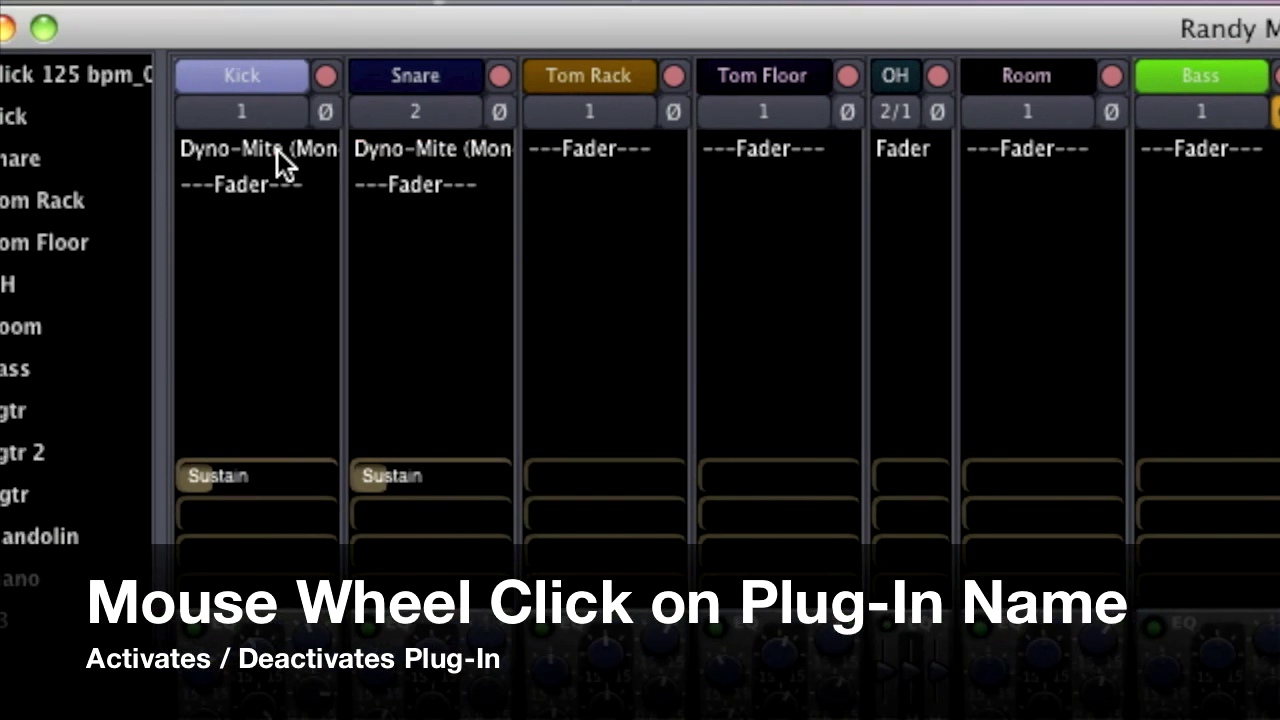
middle_click(245, 149)
middle_click(277, 149)
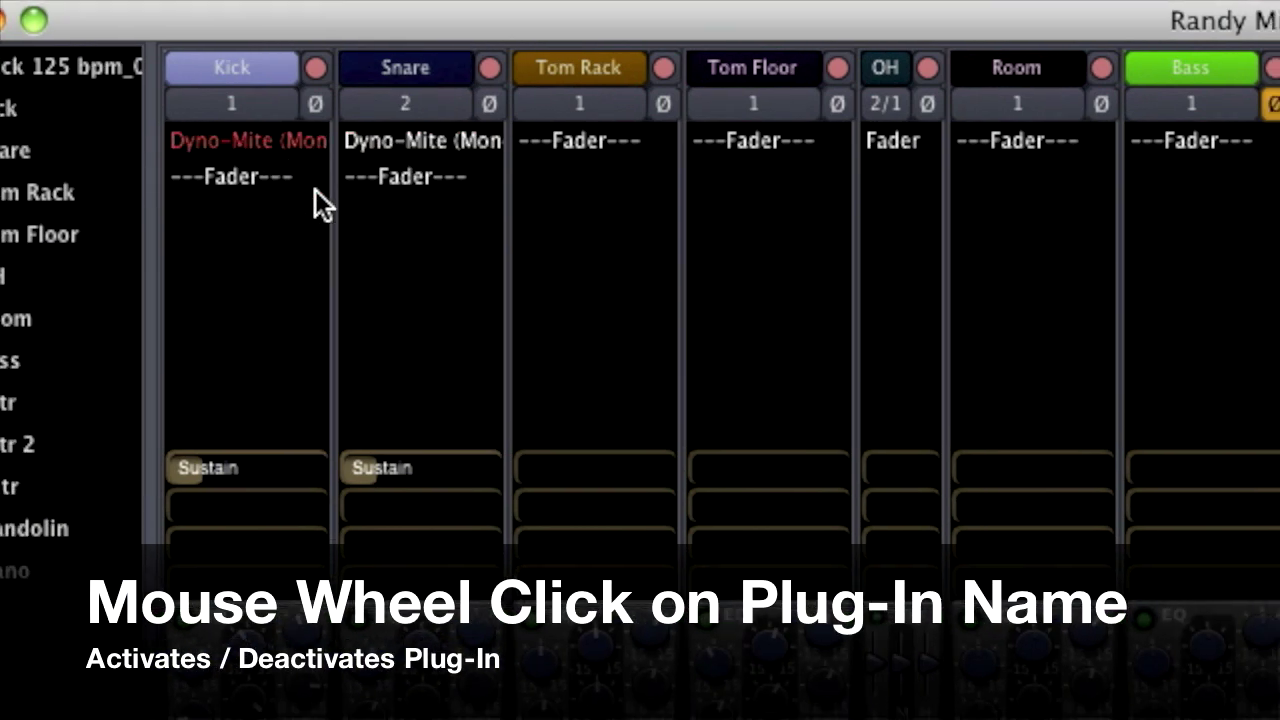